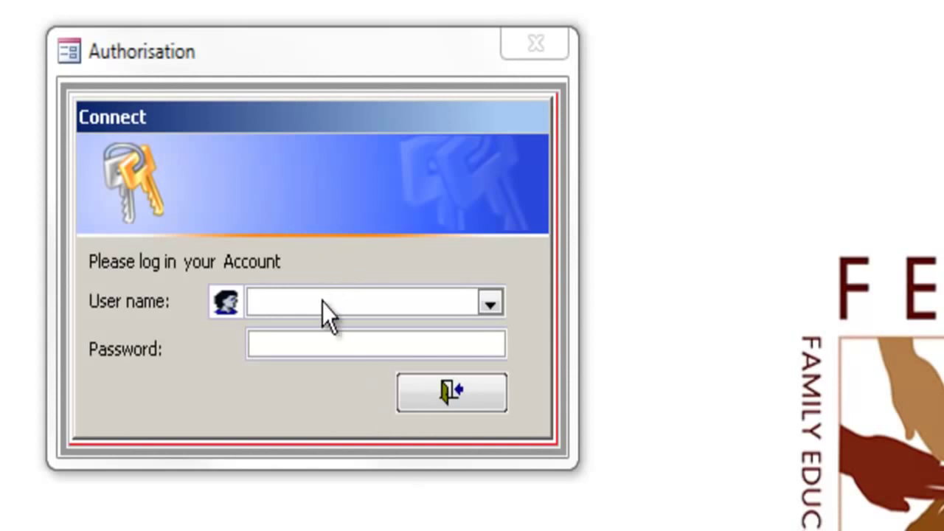
Log in to the FERC database as Admin with the account password.
{"action": "left_click", "coordinate": [324, 302]}
{"action": "type", "text": "Admin"}
{"action": "key", "text": "Tab"}
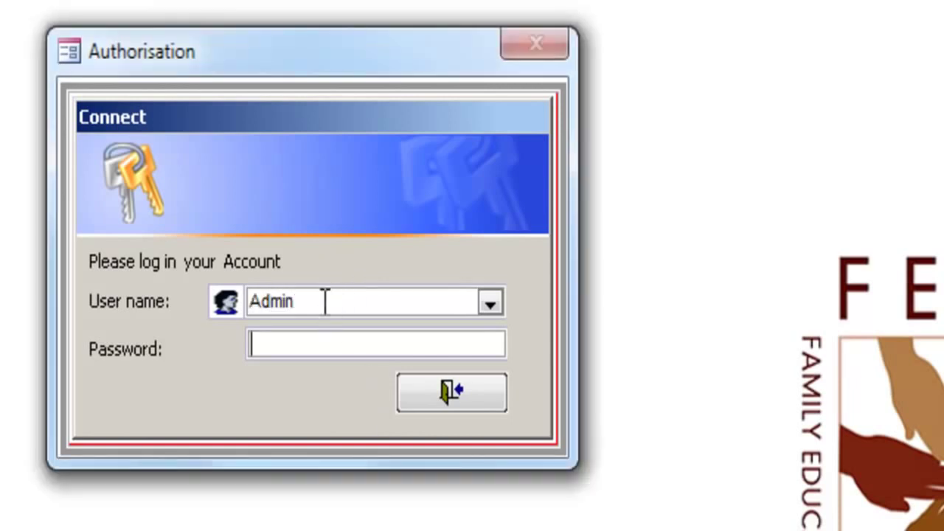
{"action": "type", "text": "*****"}
{"action": "left_click", "coordinate": [446, 391]}
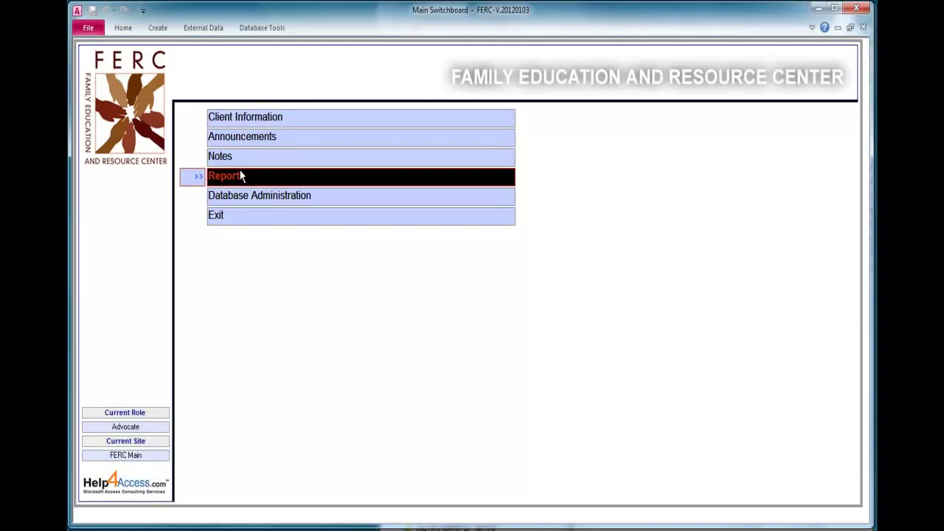
{"action": "key", "text": "Down"}
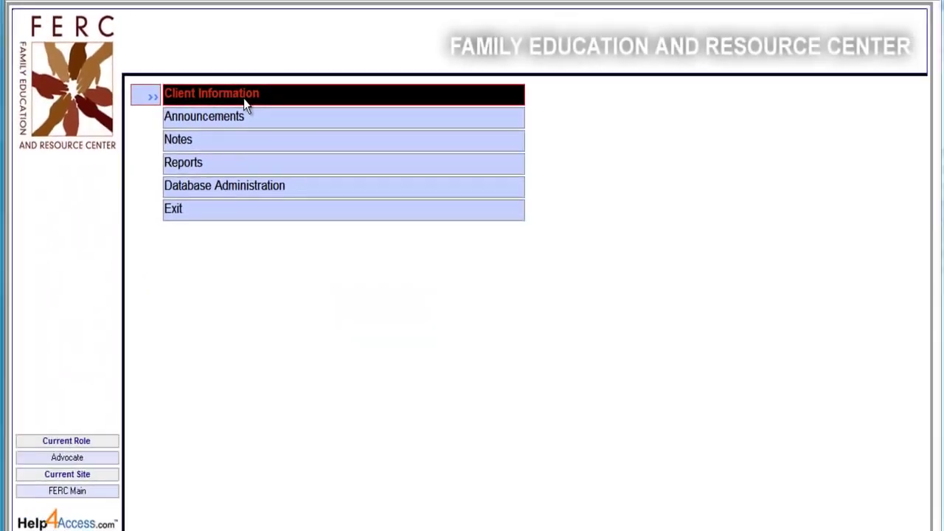
Open the Client Information list from the Main Switchboard.
{"action": "left_click", "coordinate": [287, 153]}
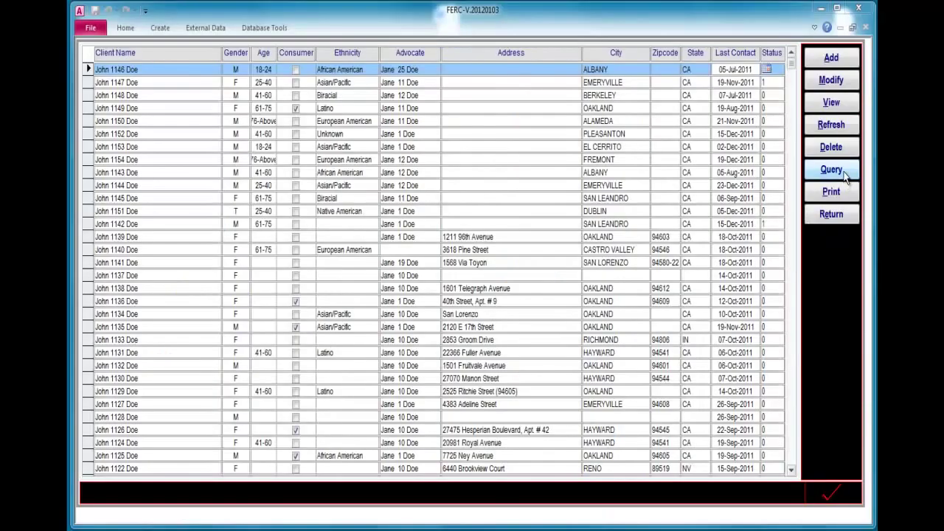
Open the Search Query and enter *99* as the Client Name criterion.
{"action": "left_click", "coordinate": [810, 362]}
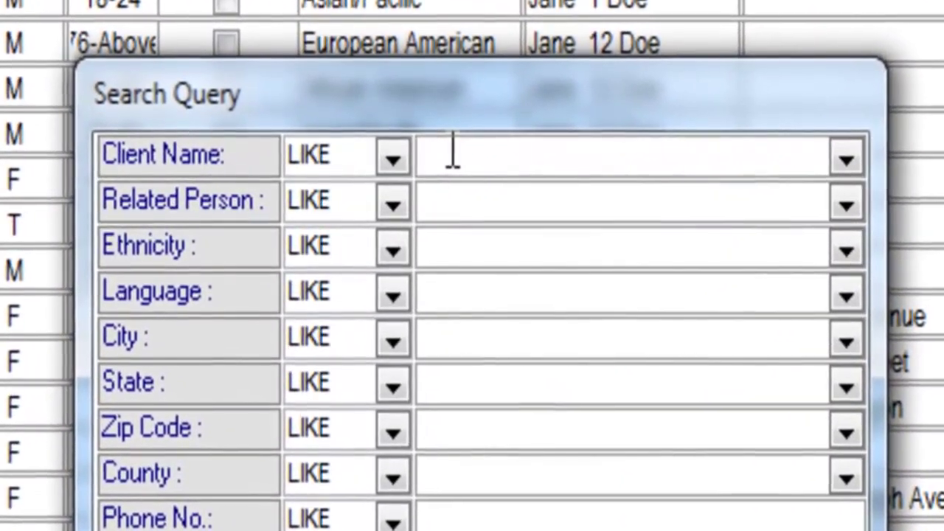
{"action": "left_click", "coordinate": [452, 153]}
{"action": "type", "text": "*99"}
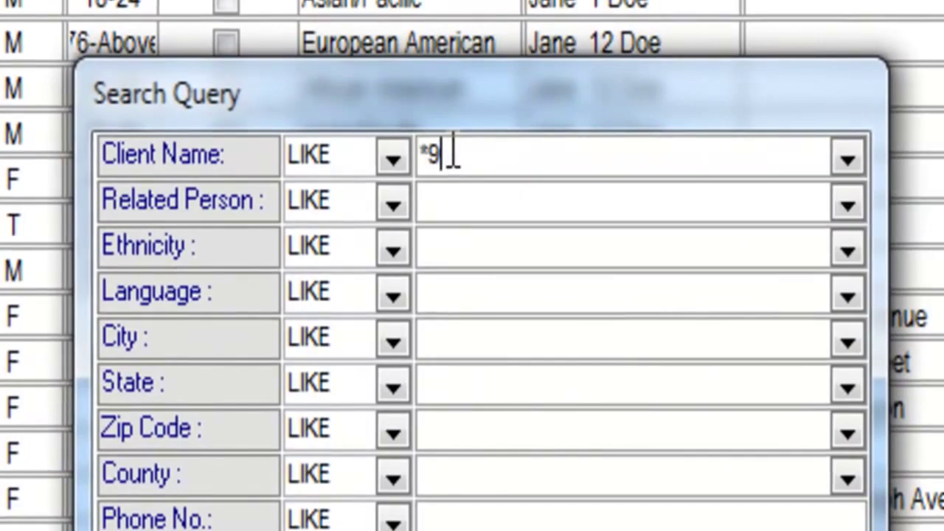
{"action": "type", "text": "*"}
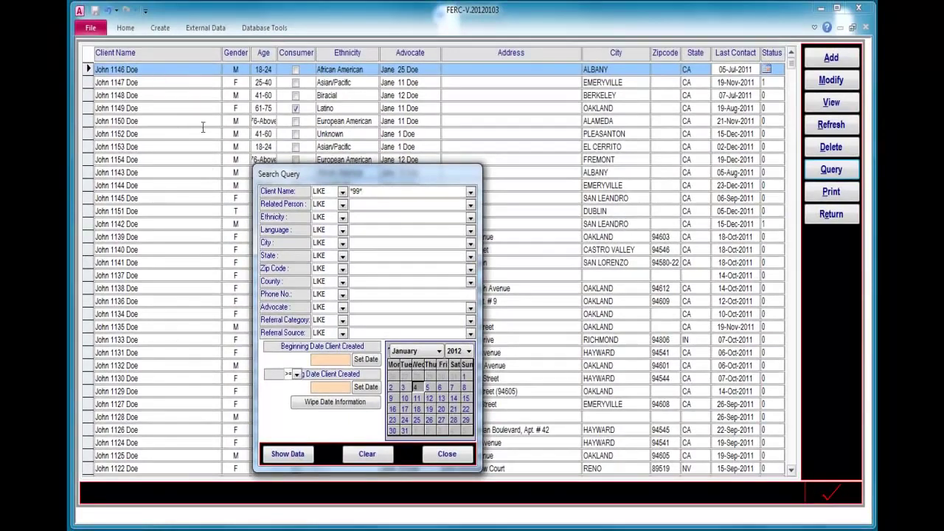
Show the data for clients whose names match *99*.
{"action": "left_click", "coordinate": [292, 454]}
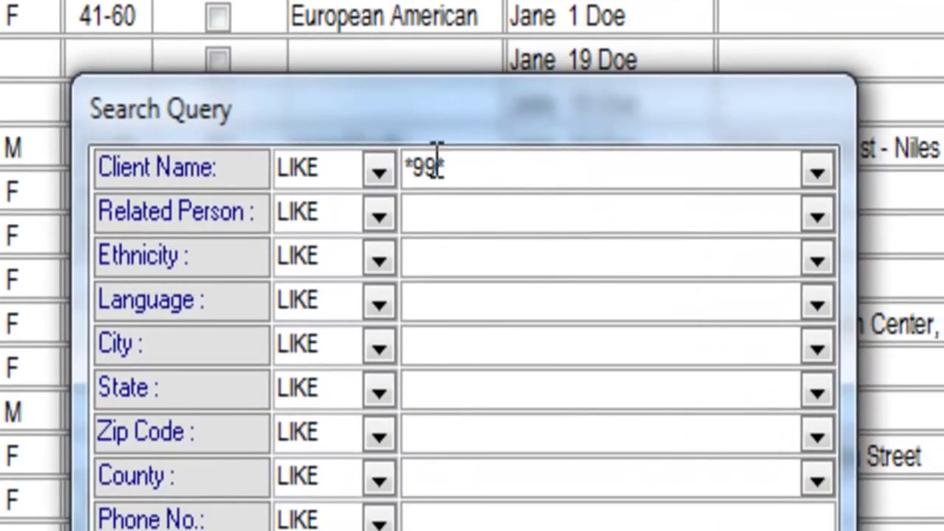
{"action": "left_click_drag", "start_coordinate": [436, 169], "coordinate": [457, 169]}
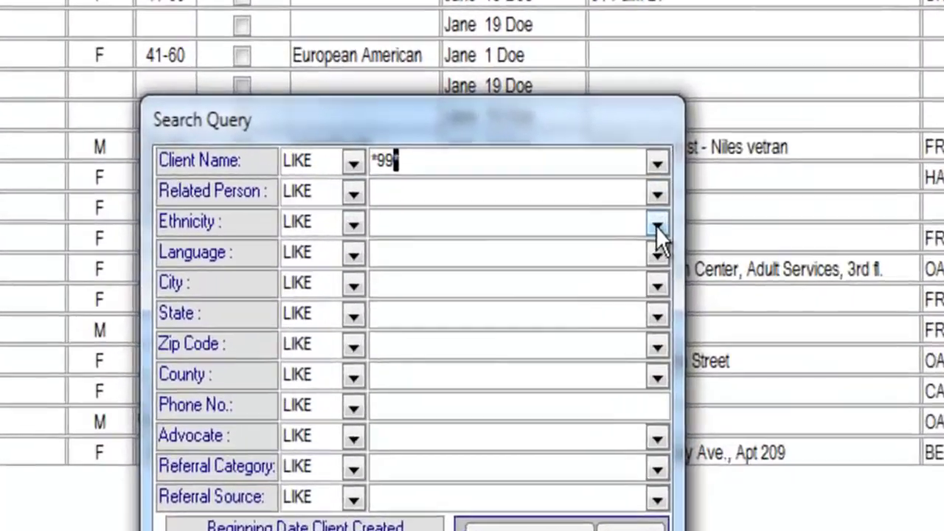
Add an Ethnicity criterion of African American and rerun the search.
{"action": "left_click", "coordinate": [656, 226]}
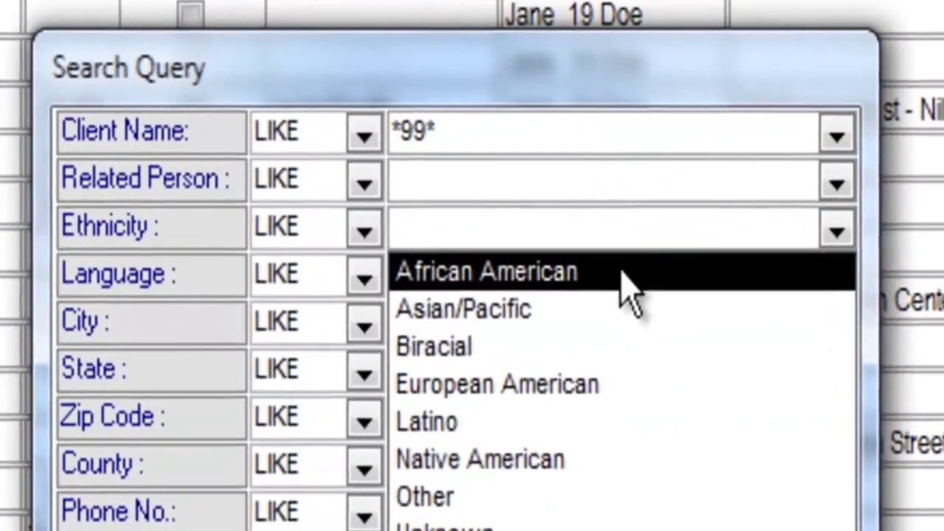
{"action": "left_click", "coordinate": [622, 295]}
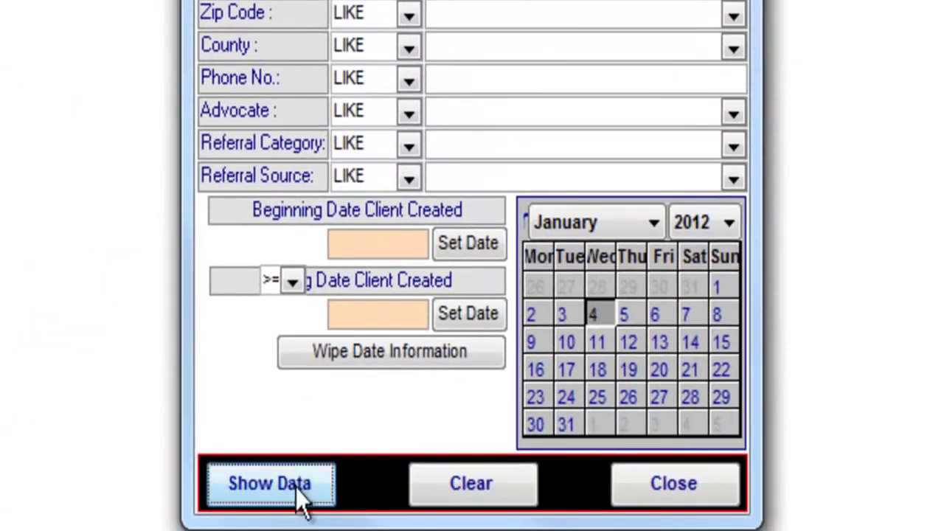
{"action": "left_click", "coordinate": [296, 488]}
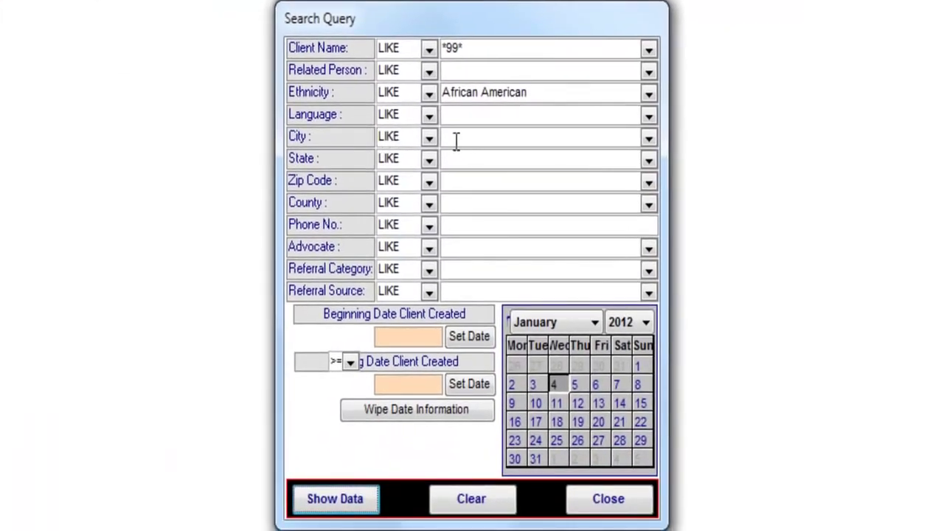
Add a City NOT LIKE OAKLAND criterion and rerun the search.
{"action": "left_click", "coordinate": [428, 138]}
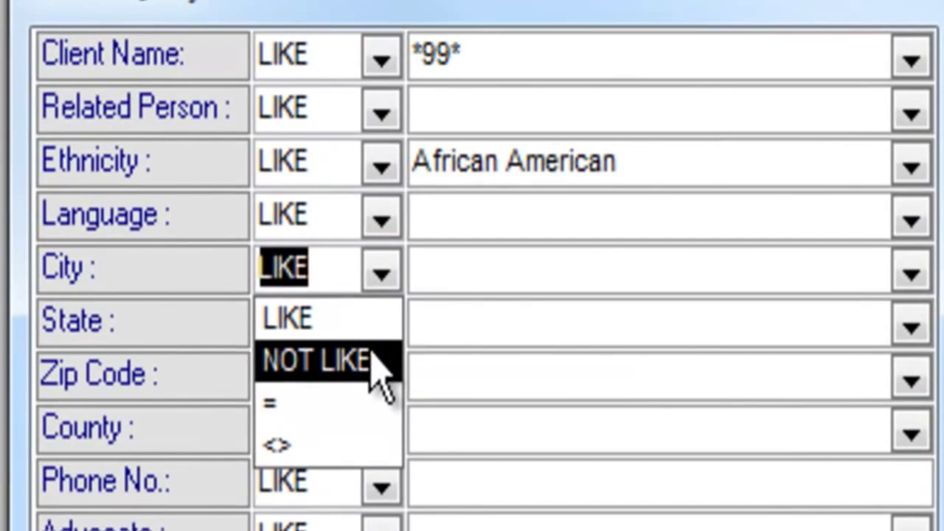
{"action": "left_click", "coordinate": [427, 175]}
{"action": "left_click", "coordinate": [821, 268]}
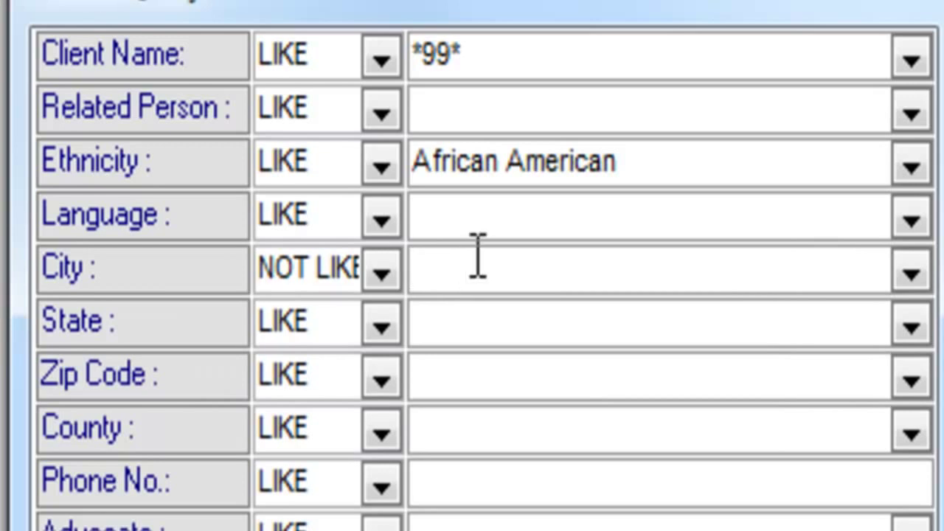
{"action": "type", "text": "oak"}
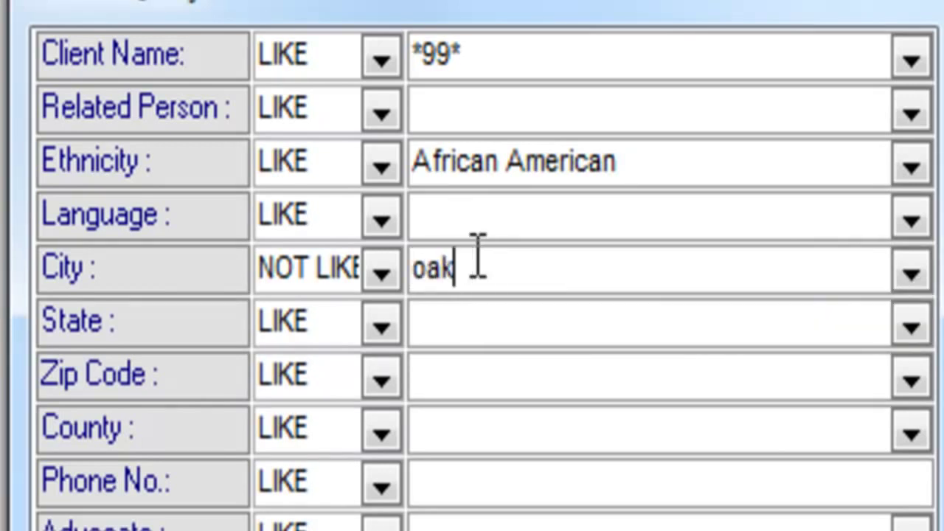
{"action": "key", "text": "BackSpace"}
{"action": "key", "text": "BackSpace"}
{"action": "key", "text": "BackSpace"}
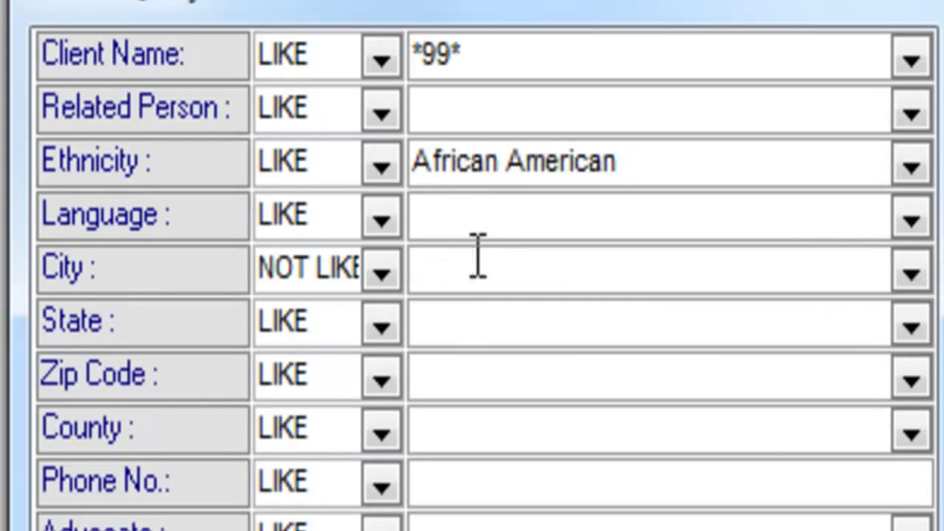
{"action": "type", "text": "ok"}
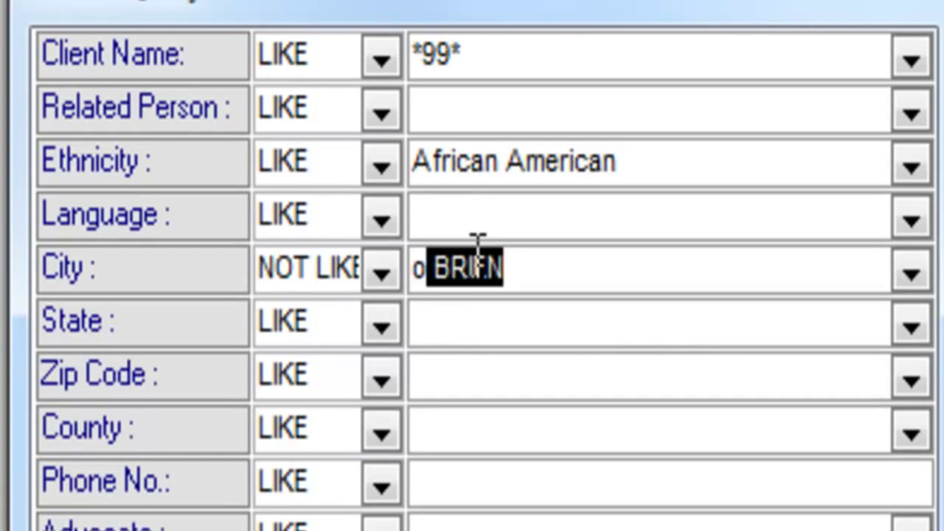
{"action": "type", "text": "a"}
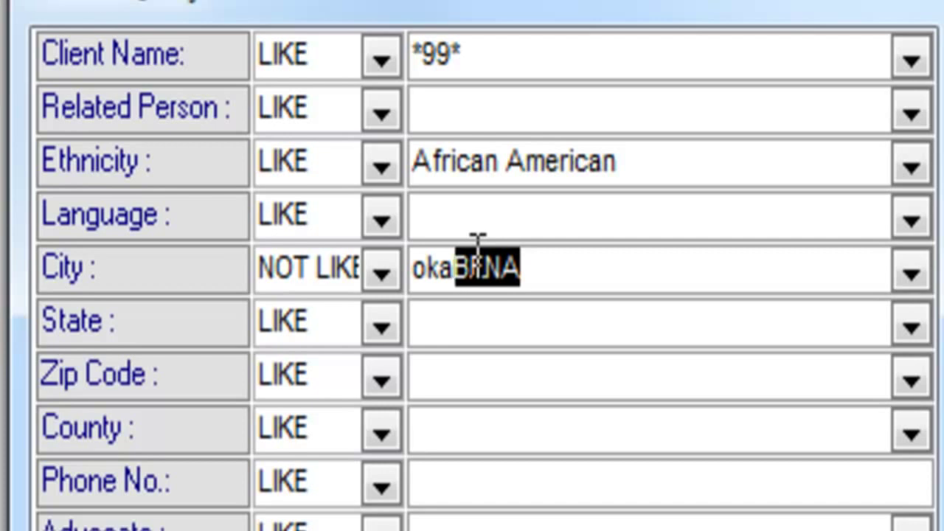
{"action": "type", "text": "k"}
{"action": "key", "text": "BackSpace"}
{"action": "key", "text": "BackSpace"}
{"action": "key", "text": "BackSpace"}
{"action": "key", "text": "BackSpace"}
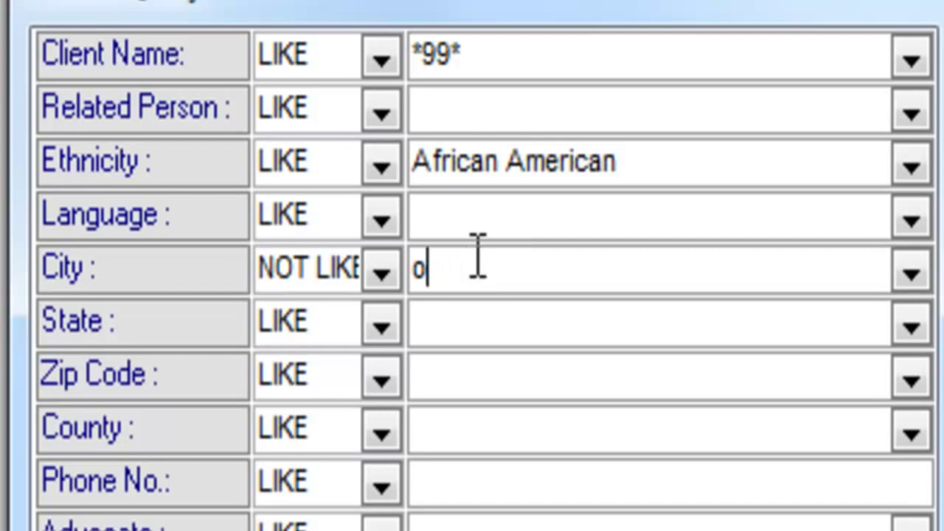
{"action": "type", "text": "oaklanD"}
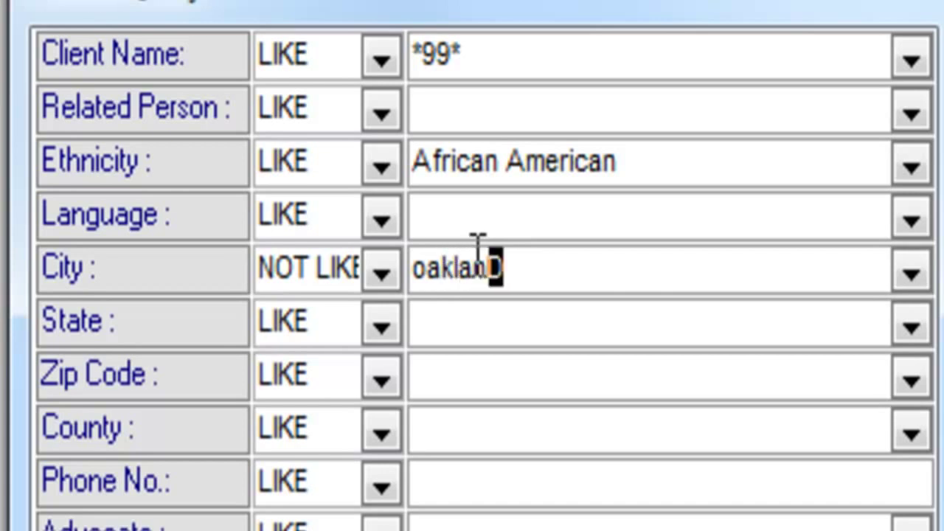
{"action": "key", "text": "Tab"}
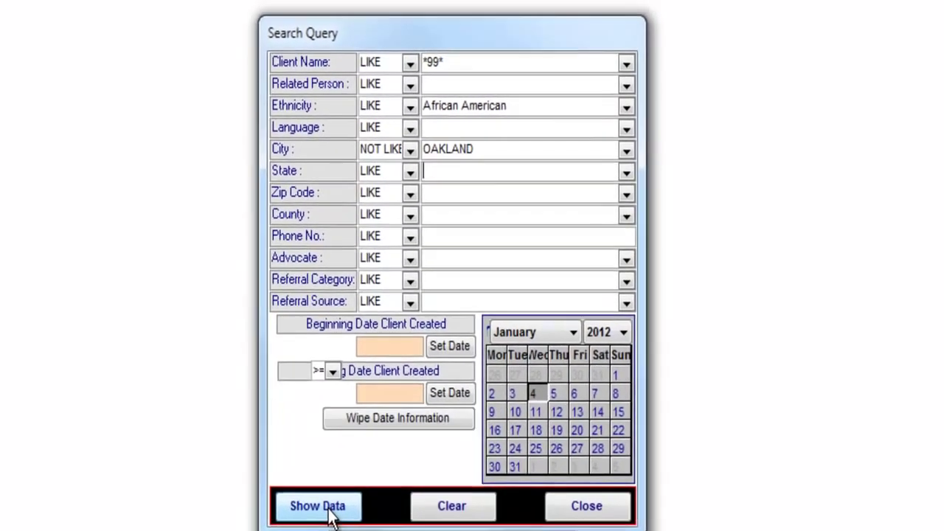
{"action": "left_click", "coordinate": [344, 493]}
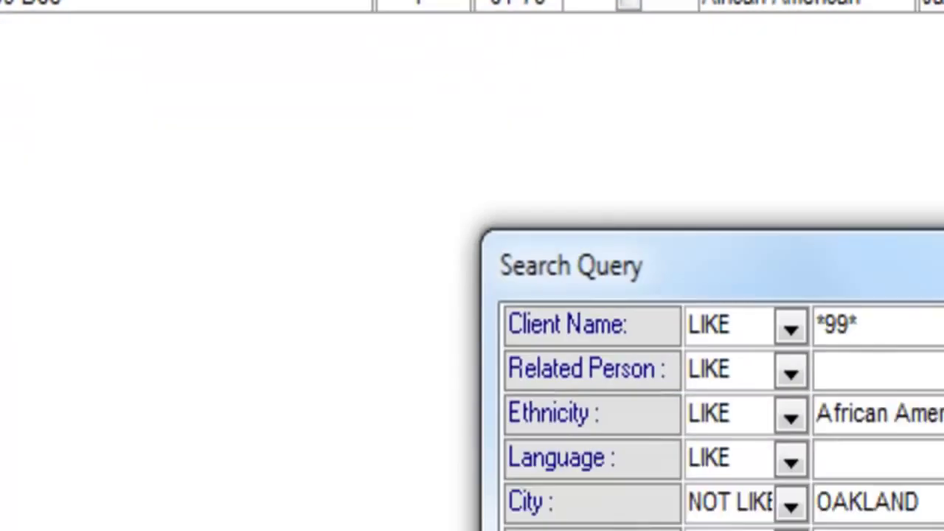
Show the filtered data, close the Search Query, and refresh to list every client.
{"action": "left_click", "coordinate": [290, 455]}
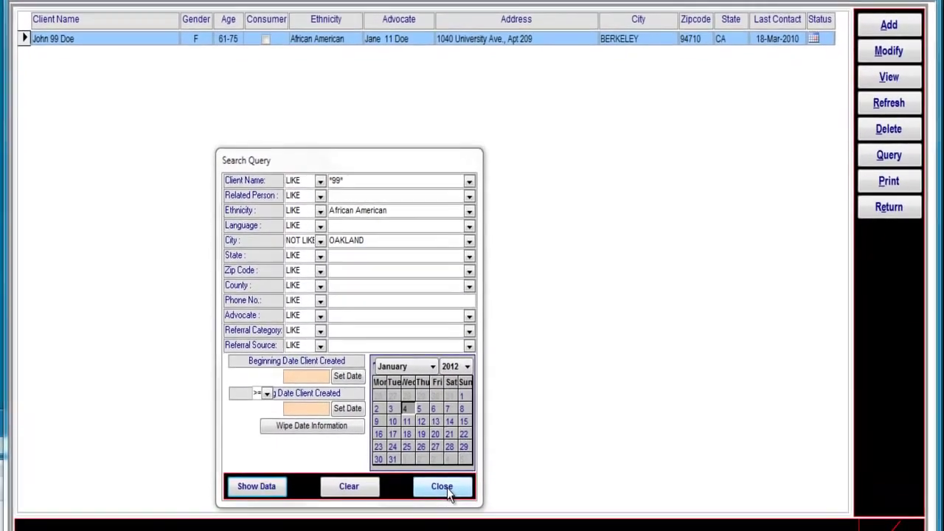
{"action": "left_click", "coordinate": [434, 501]}
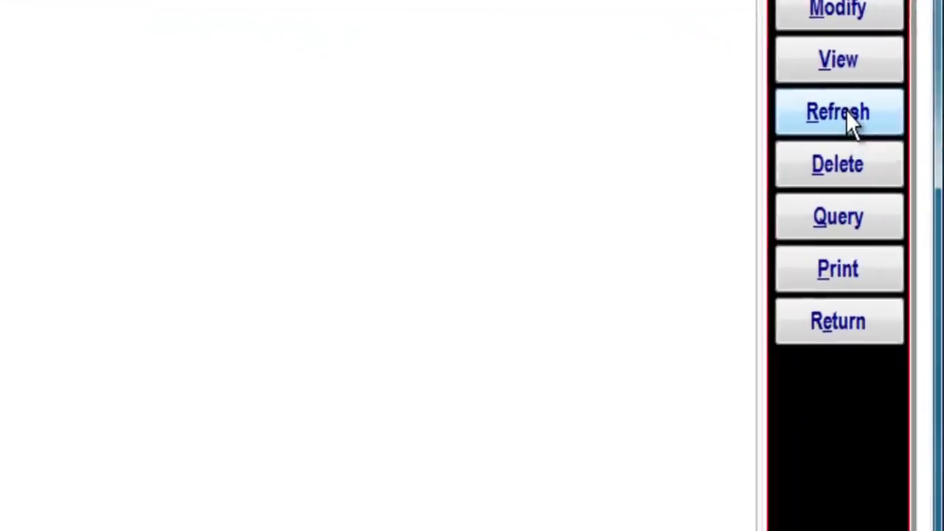
{"action": "left_click", "coordinate": [847, 112]}
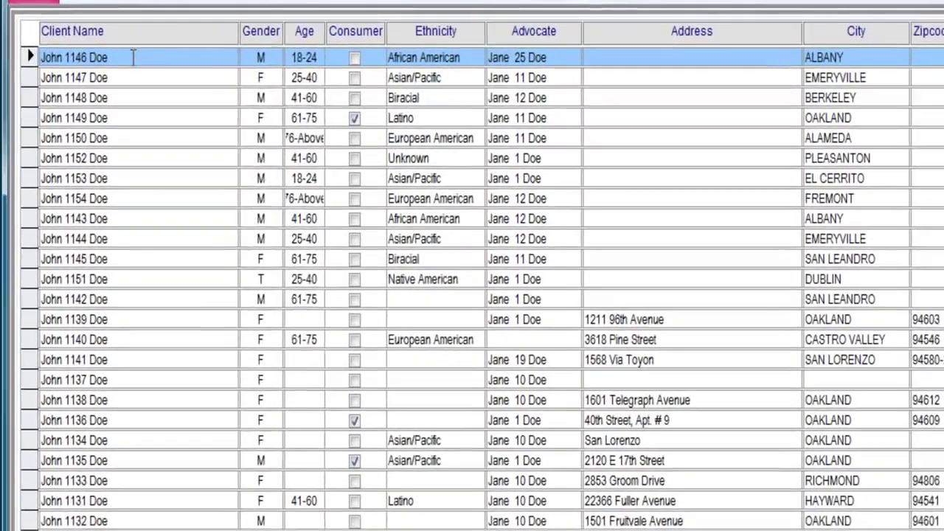
Apply a Client Name Contains filter of *99* to the datasheet.
{"action": "right_click", "coordinate": [130, 62]}
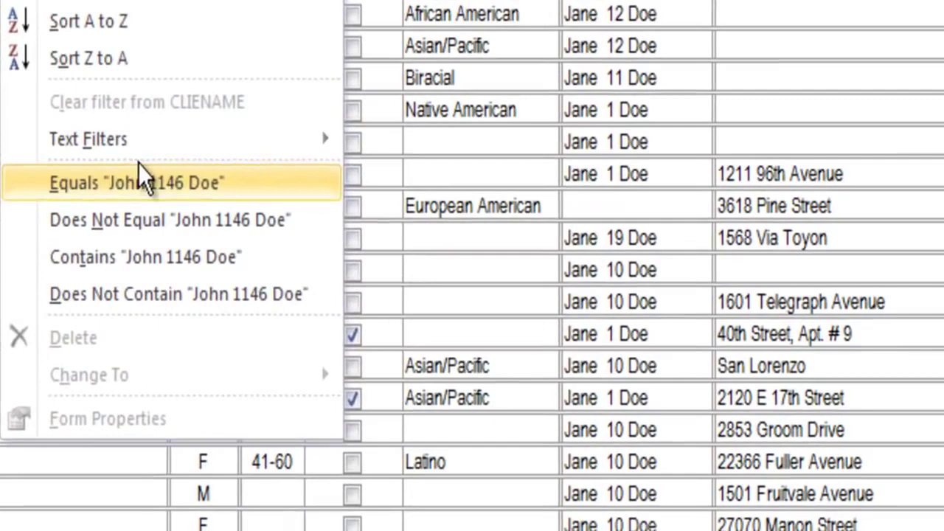
{"action": "mouse_move", "coordinate": [232, 310]}
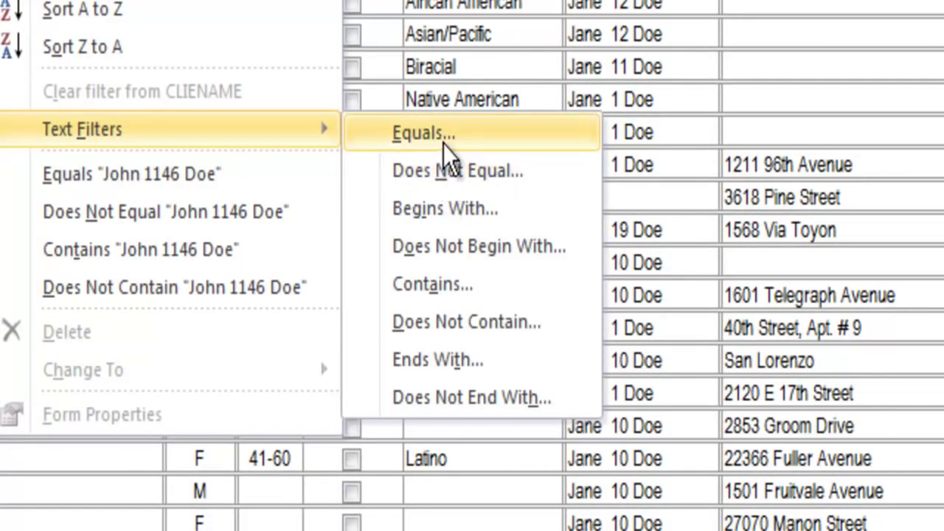
{"action": "left_click", "coordinate": [445, 284]}
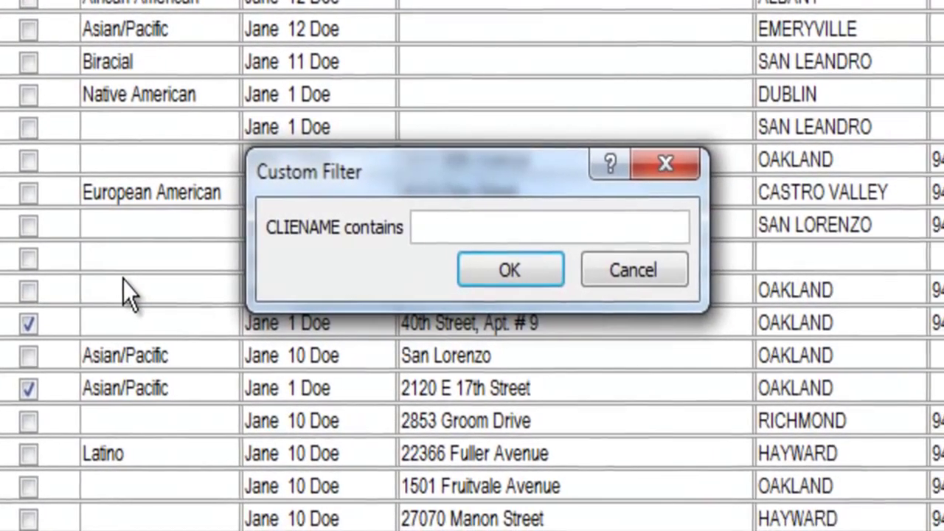
{"action": "type", "text": "*99"}
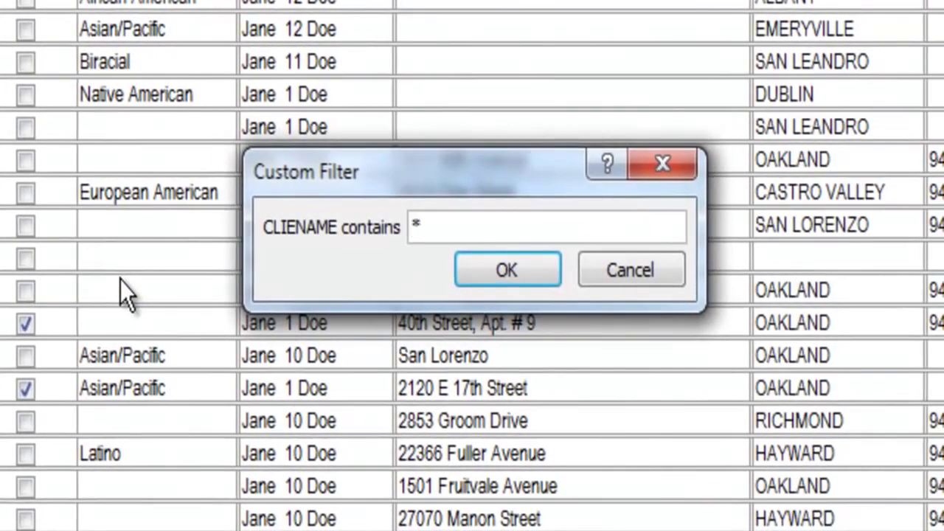
{"action": "type", "text": "*"}
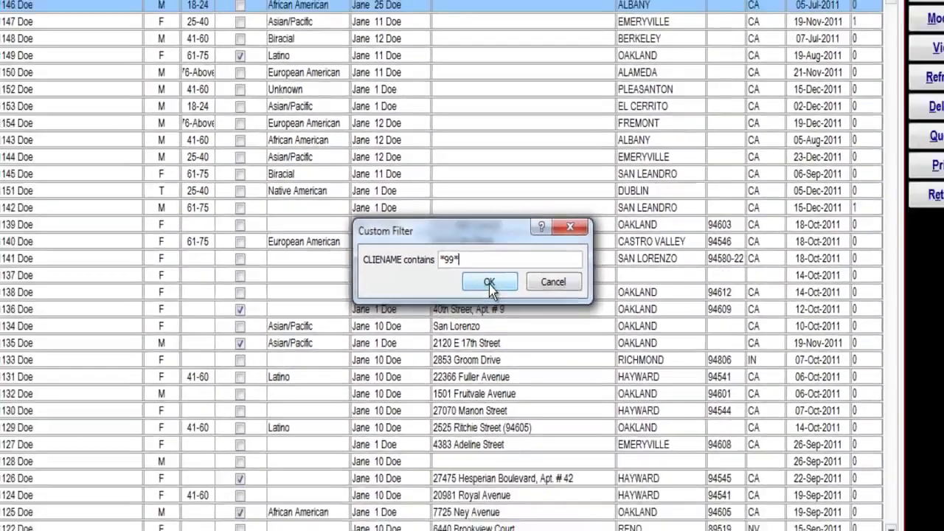
{"action": "left_click", "coordinate": [507, 270]}
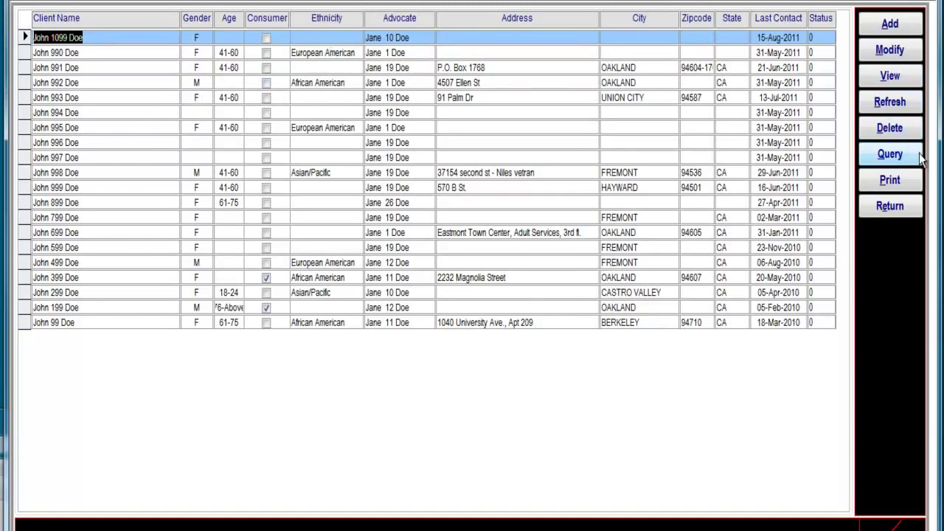
Filter Ethnicity to equal African American using John 992 Doe's value.
{"action": "right_click", "coordinate": [328, 37]}
{"action": "left_click", "coordinate": [325, 76]}
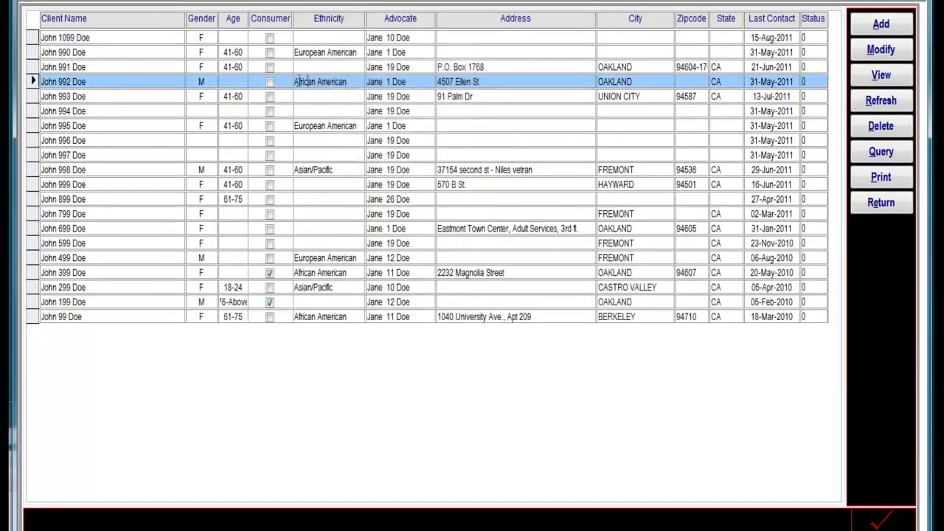
{"action": "left_click_drag", "start_coordinate": [295, 80], "coordinate": [358, 81]}
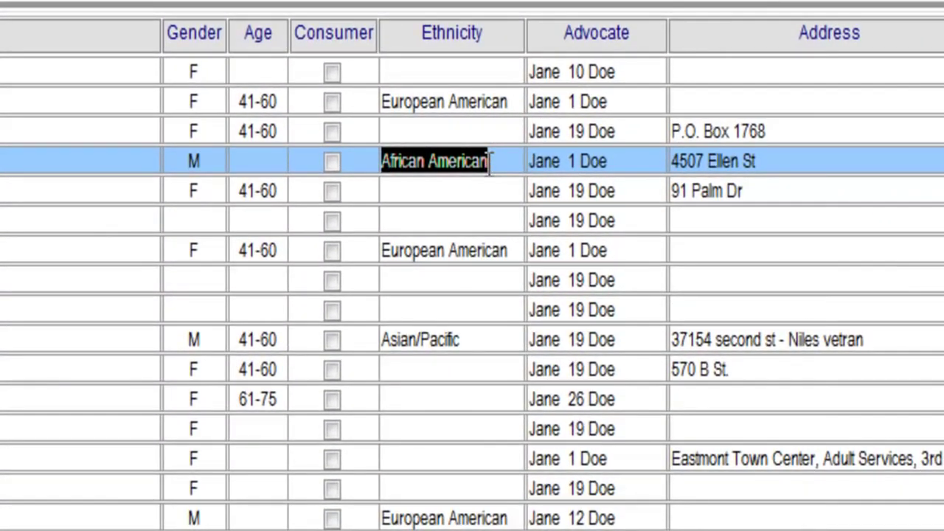
{"action": "right_click", "coordinate": [490, 161]}
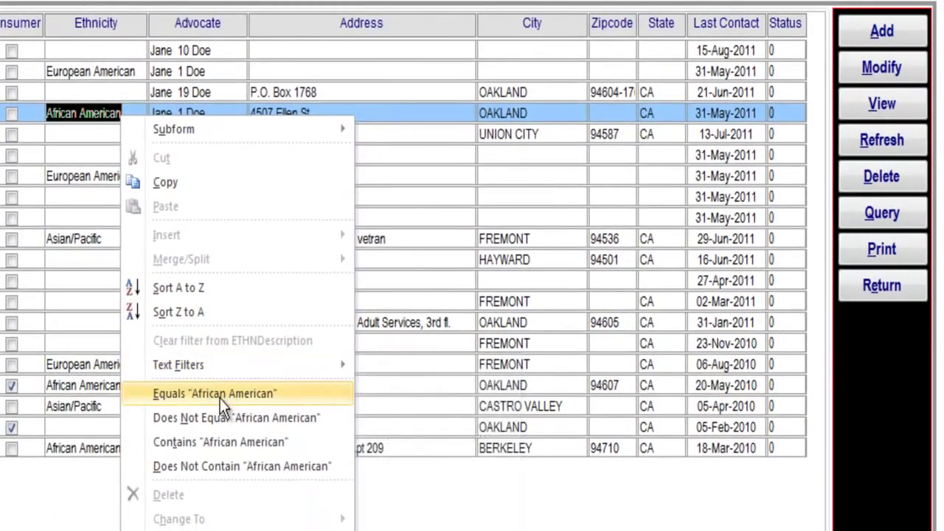
{"action": "left_click", "coordinate": [220, 394]}
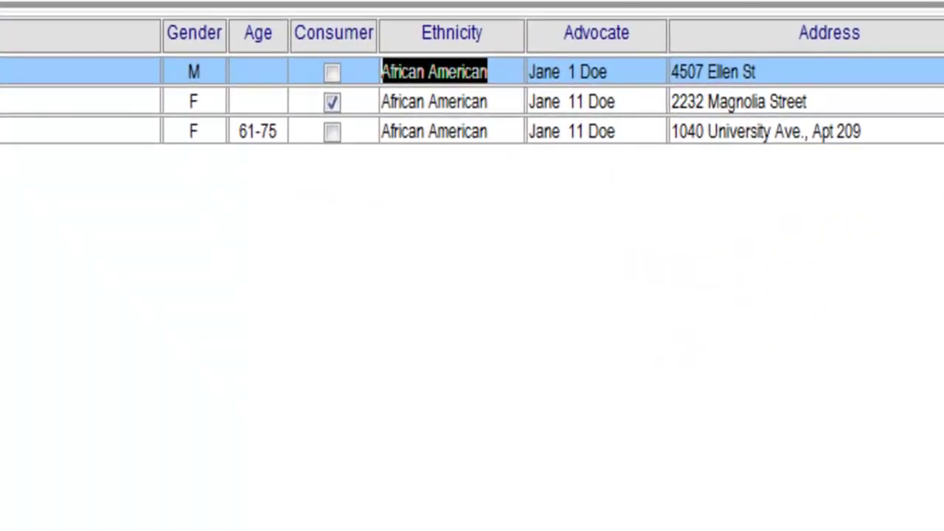
Filter City to Does Not Equal OAKLAND, then remove all filters.
{"action": "left_click", "coordinate": [613, 51]}
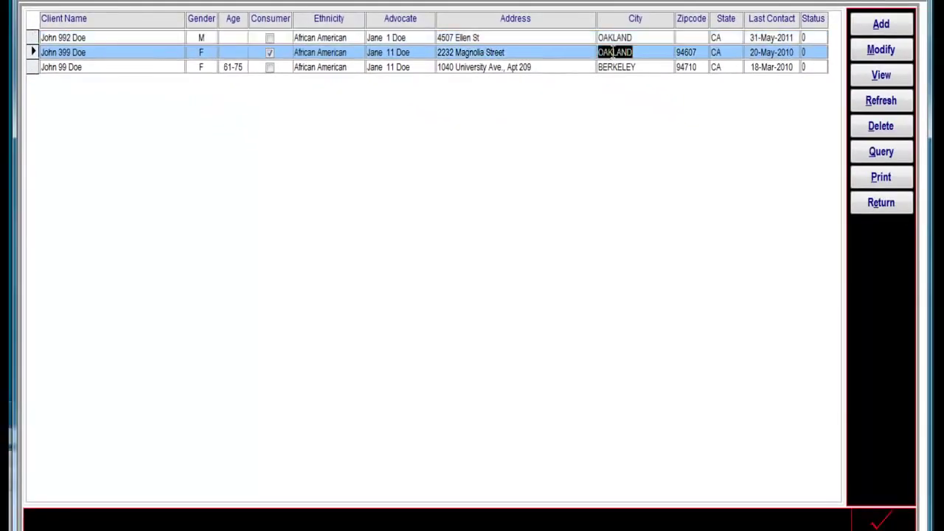
{"action": "right_click", "coordinate": [613, 51]}
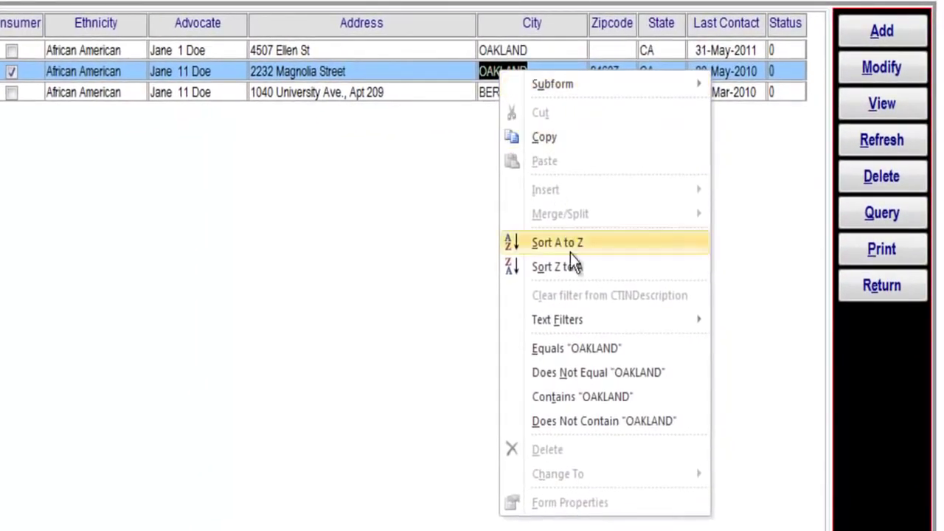
{"action": "left_click", "coordinate": [595, 370]}
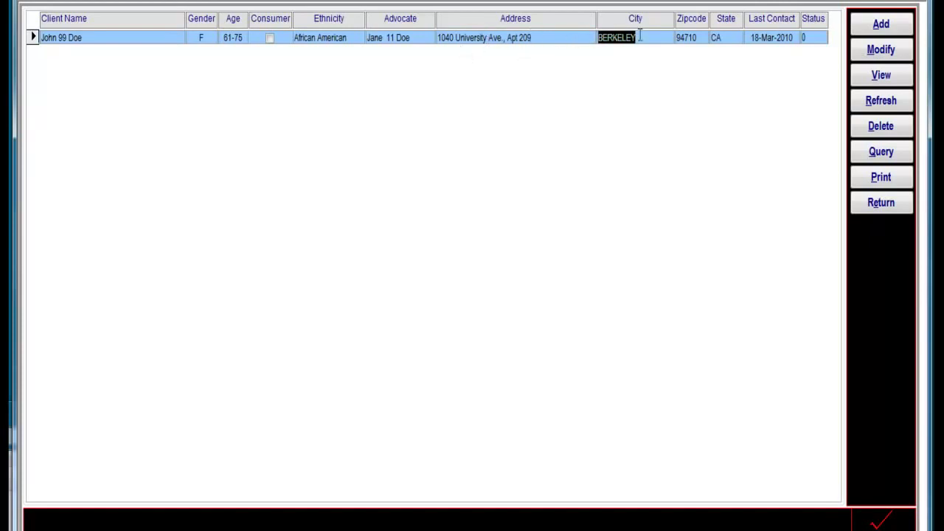
{"action": "left_click", "coordinate": [764, 38]}
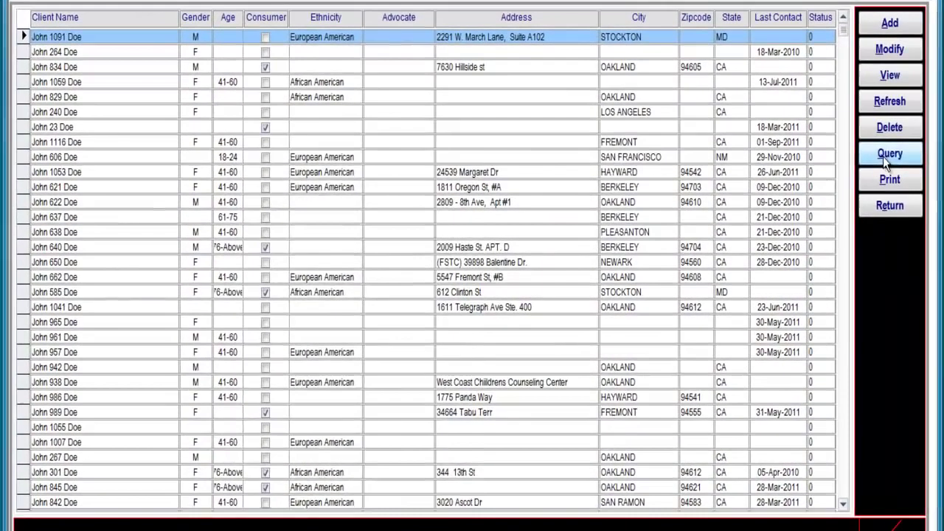
Open, reposition and close the search query window, then dismiss the sort menu on John 264 Doe.
{"action": "left_click", "coordinate": [843, 173]}
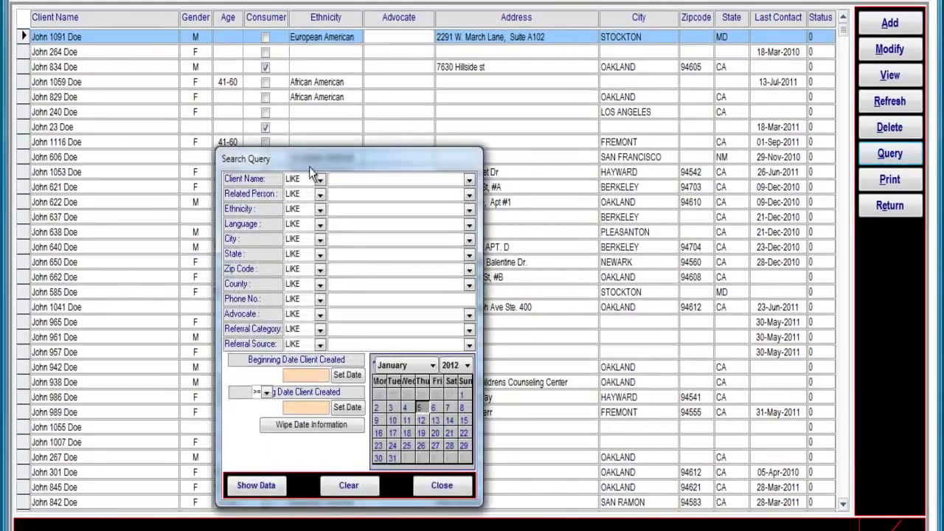
{"action": "left_click_drag", "start_coordinate": [350, 162], "coordinate": [484, 112]}
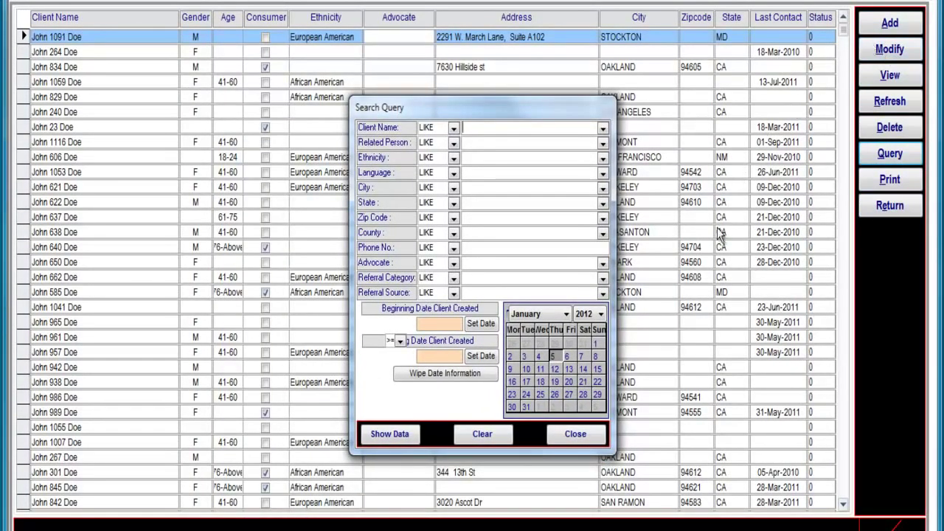
{"action": "left_click", "coordinate": [580, 434]}
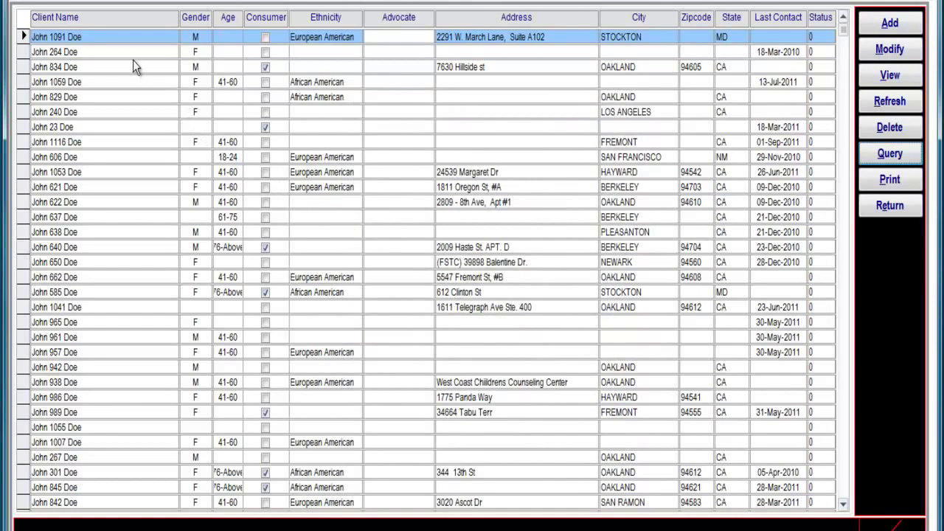
{"action": "right_click", "coordinate": [133, 53]}
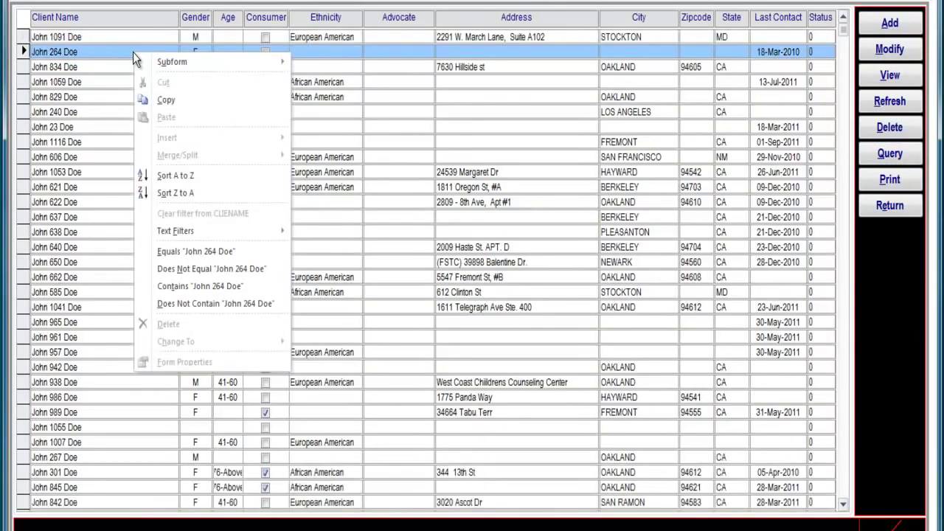
{"action": "mouse_move", "coordinate": [144, 62]}
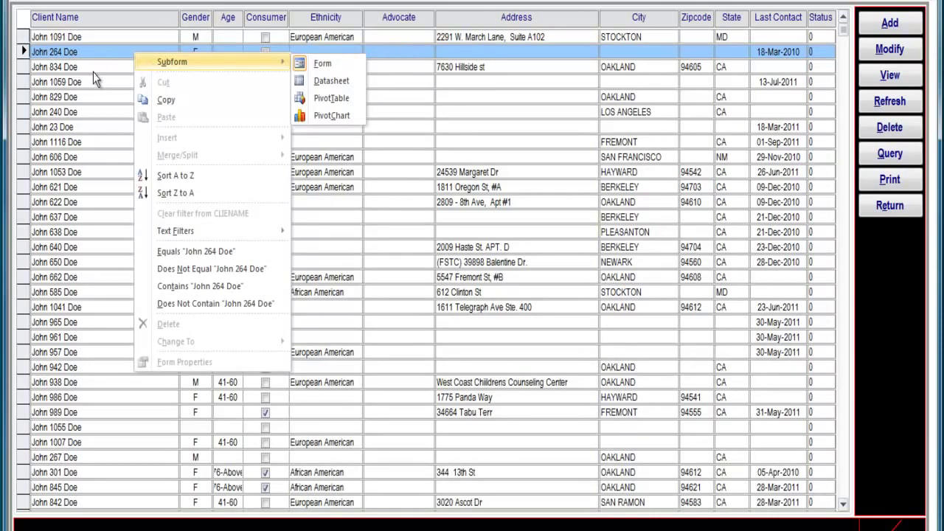
{"action": "mouse_move", "coordinate": [197, 233]}
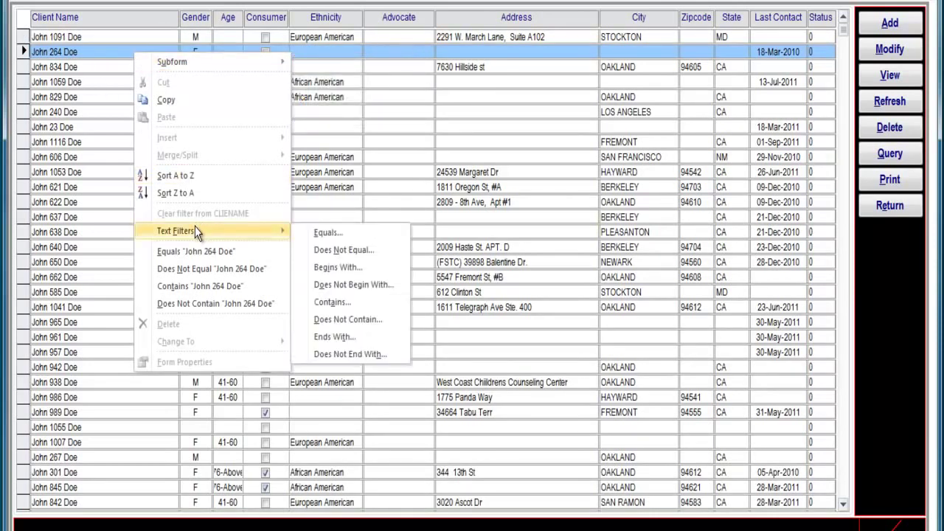
{"action": "key", "text": "Escape"}
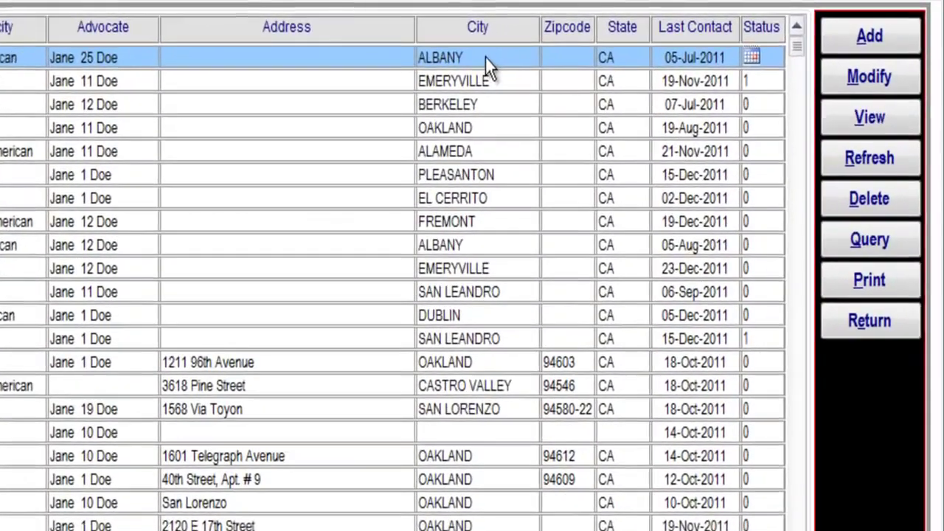
Filter the client list to clients whose City does not contain NULL.
{"action": "left_click", "coordinate": [652, 37]}
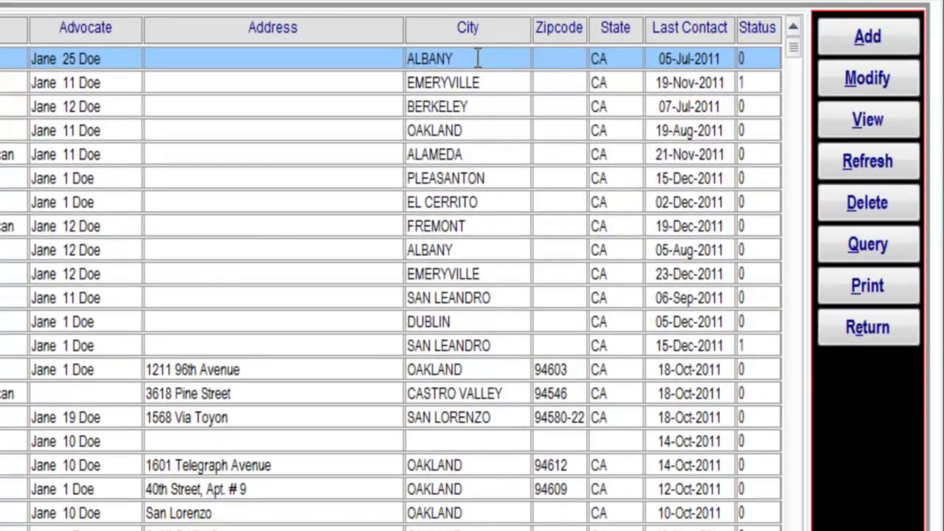
{"action": "right_click", "coordinate": [477, 59]}
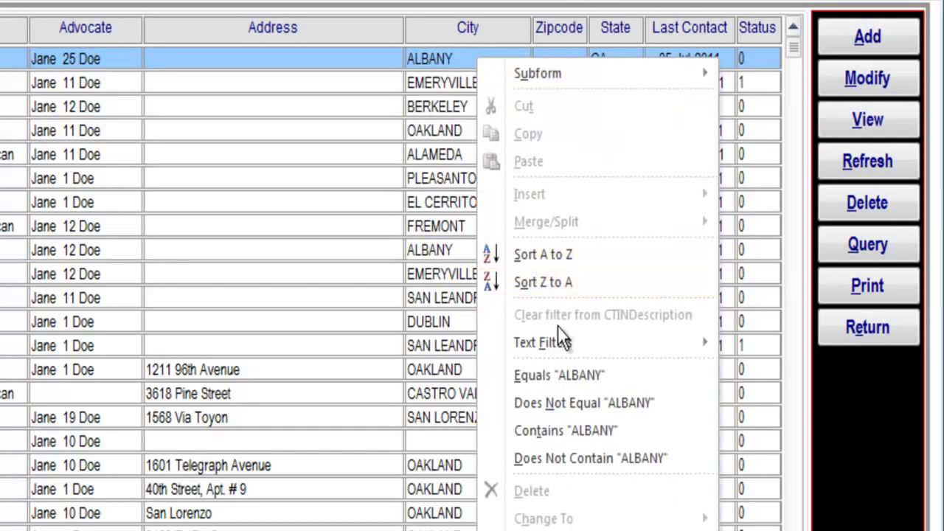
{"action": "mouse_move", "coordinate": [572, 352]}
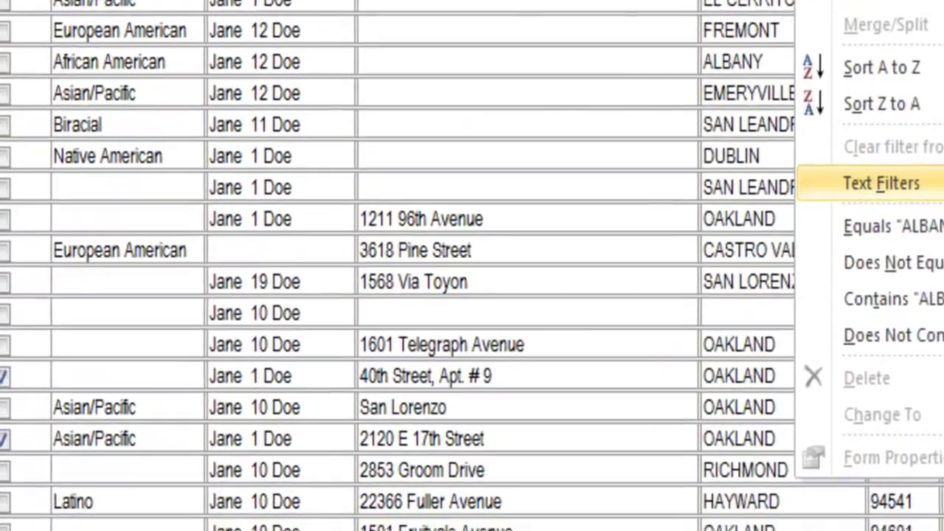
{"action": "left_click", "coordinate": [828, 482]}
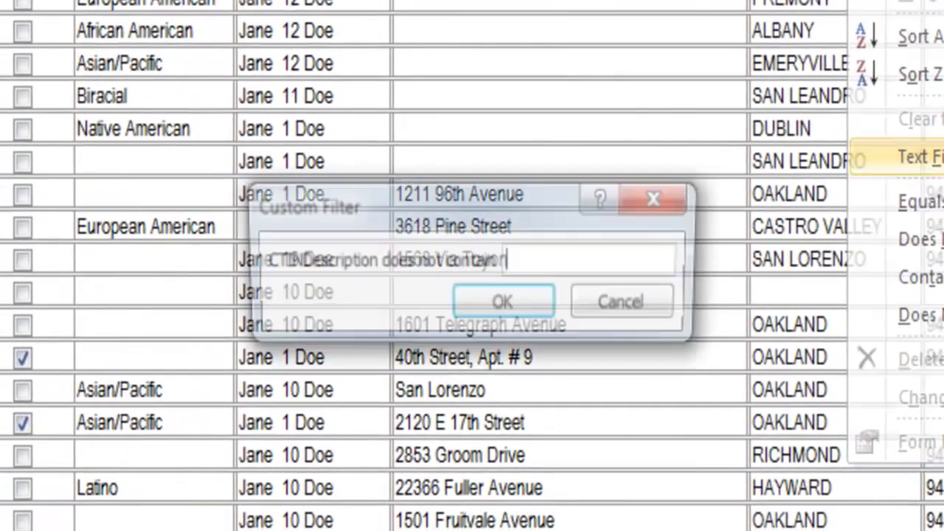
{"action": "type", "text": "NULL"}
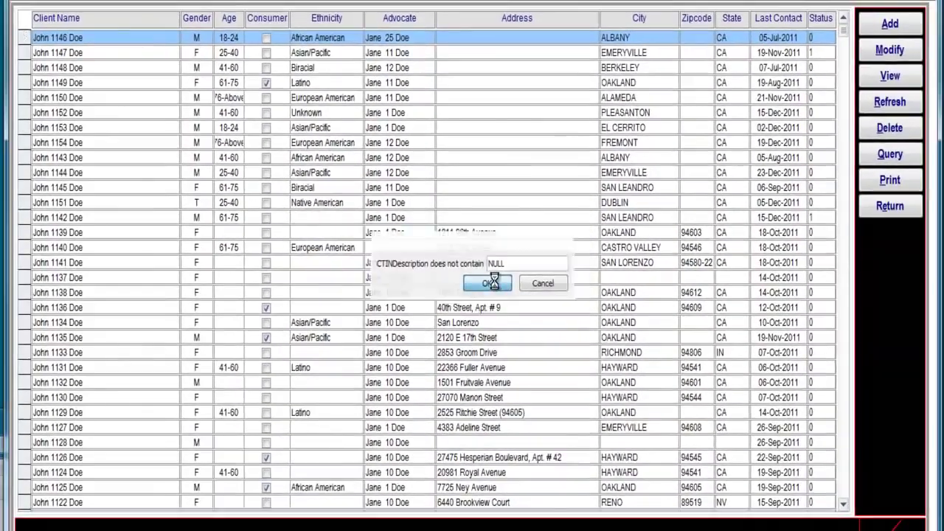
{"action": "left_click", "coordinate": [504, 304]}
{"action": "mouse_move", "coordinate": [844, 31]}
{"action": "left_mouse_down"}
{"action": "mouse_move", "coordinate": [841, 192]}
{"action": "mouse_move", "coordinate": [854, 33]}
{"action": "left_mouse_up"}
Sort the client list by City from A to Z, putting ALAMEDA clients first.
{"action": "left_click", "coordinate": [643, 36]}
{"action": "right_click", "coordinate": [646, 30]}
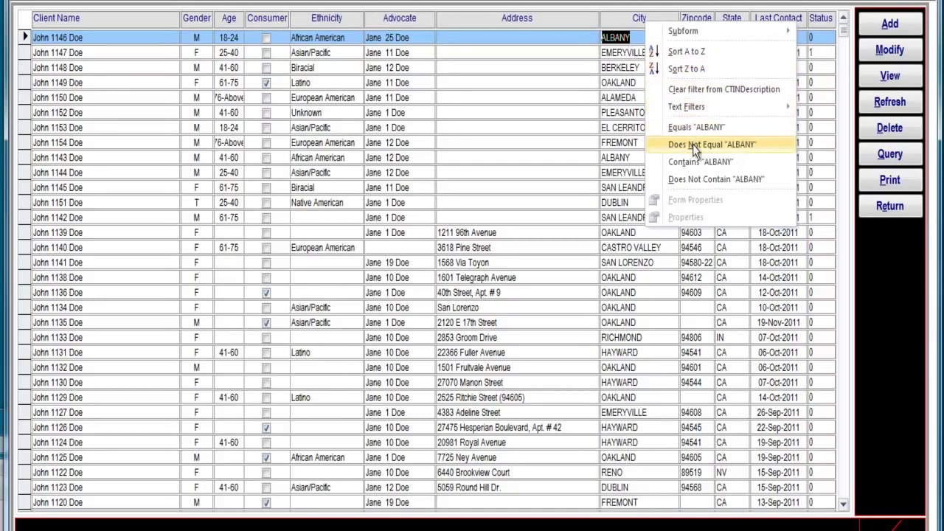
{"action": "left_click", "coordinate": [701, 56]}
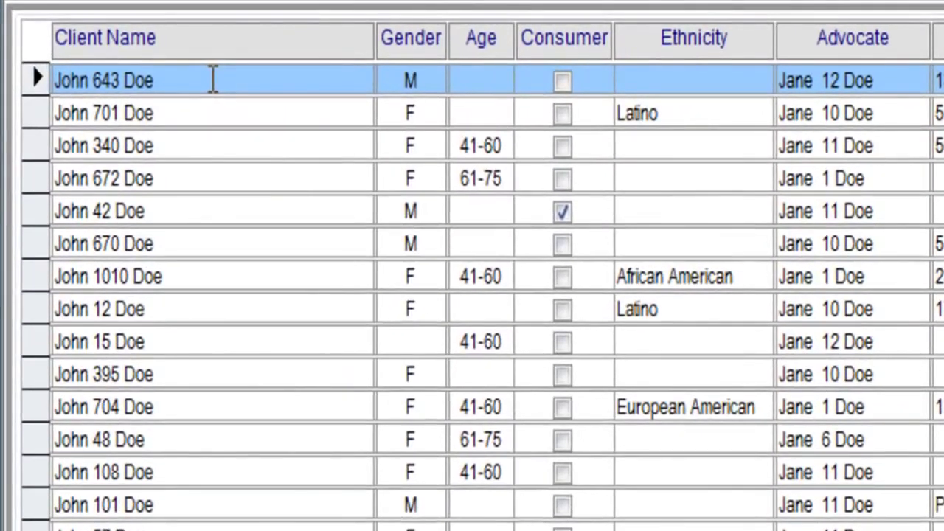
Sort the clients by Client Name A to Z, then by Age Z to A.
{"action": "right_click", "coordinate": [192, 72]}
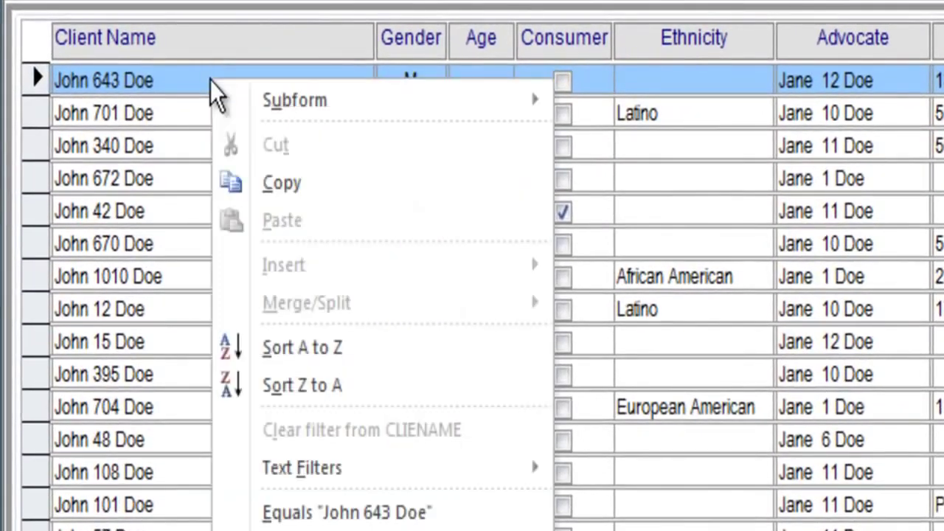
{"action": "left_click", "coordinate": [358, 355]}
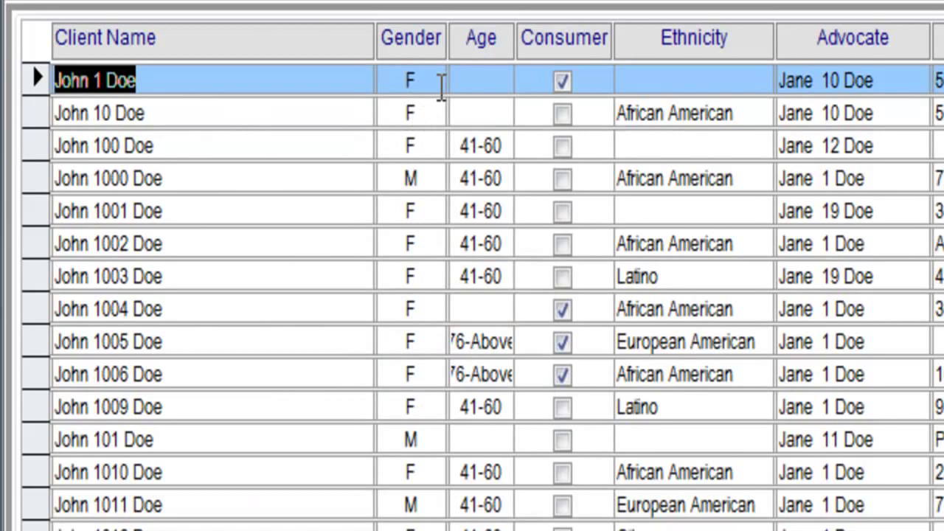
{"action": "left_click", "coordinate": [481, 79]}
{"action": "right_click", "coordinate": [481, 80]}
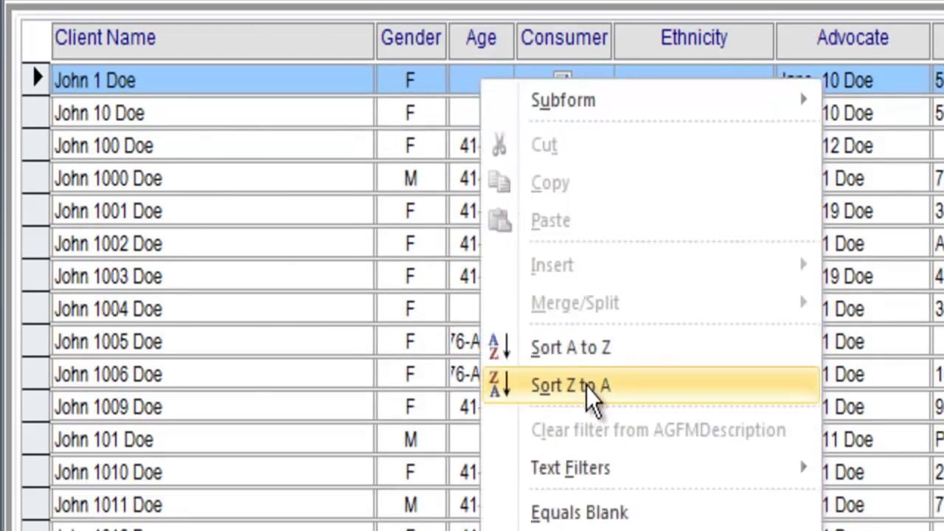
{"action": "left_click", "coordinate": [590, 387]}
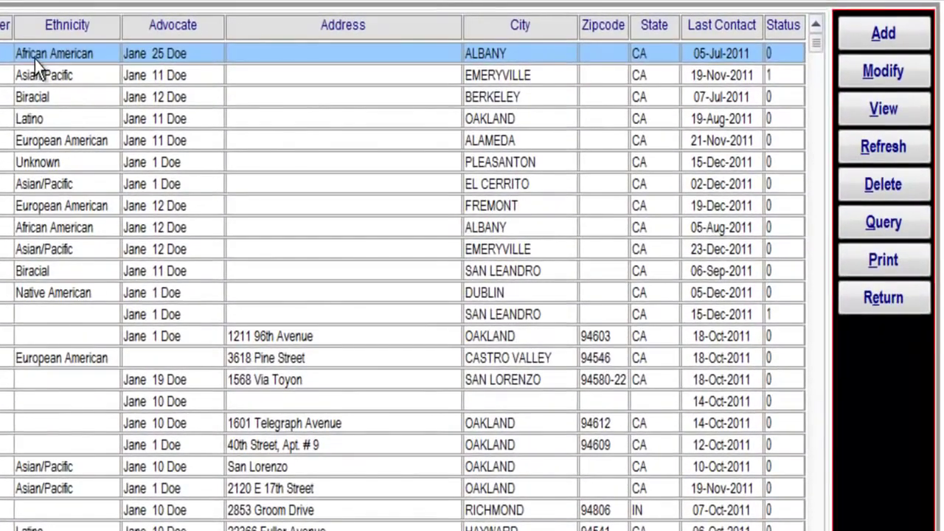
Change the first client's Date of Birth to 4/1/1965, making Age 46 and Age Range 41-60.
{"action": "double_click", "coordinate": [25, 53]}
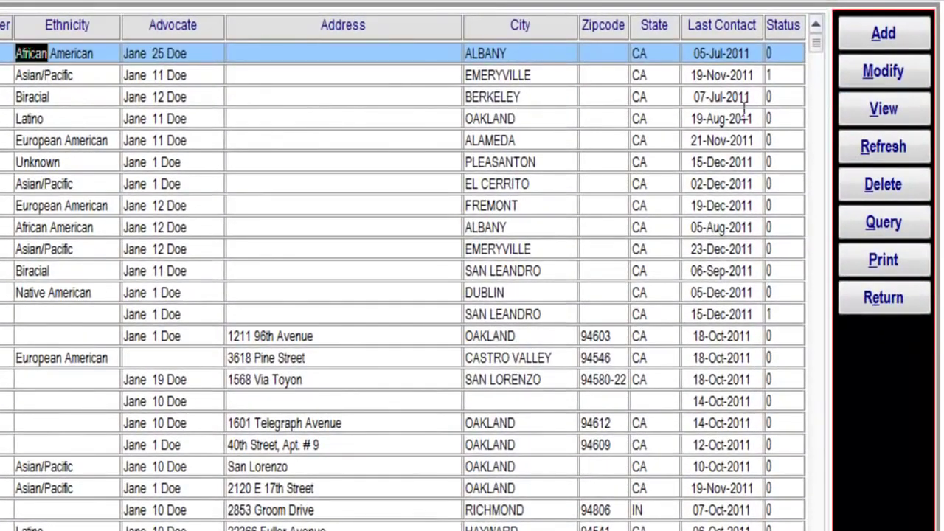
{"action": "left_click", "coordinate": [884, 72]}
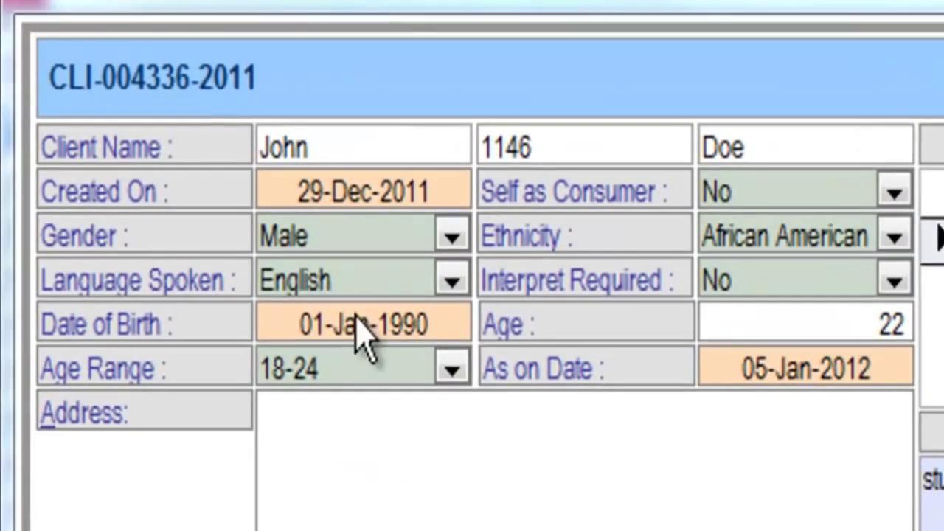
{"action": "left_click", "coordinate": [118, 121]}
{"action": "left_click_drag", "start_coordinate": [301, 326], "coordinate": [662, 343]}
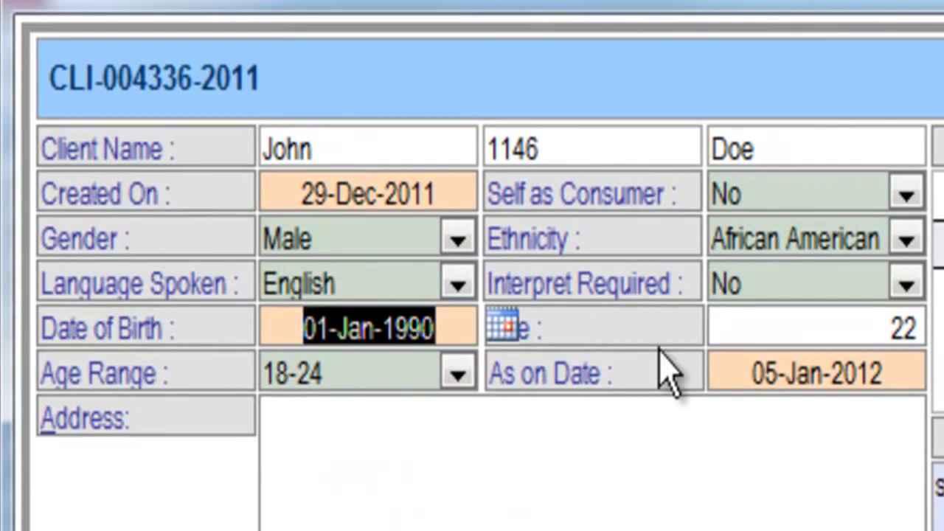
{"action": "type", "text": "4/1/196"}
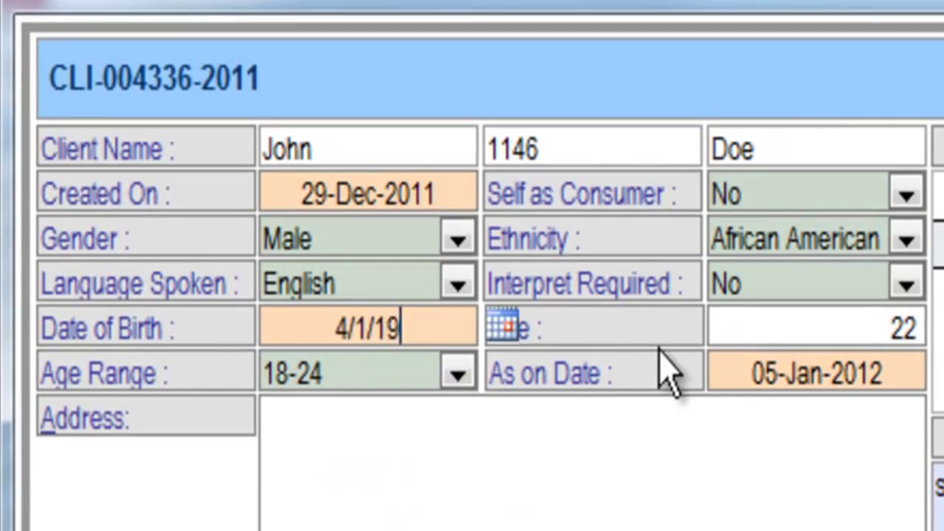
{"action": "type", "text": "5"}
{"action": "key", "text": "Tab"}
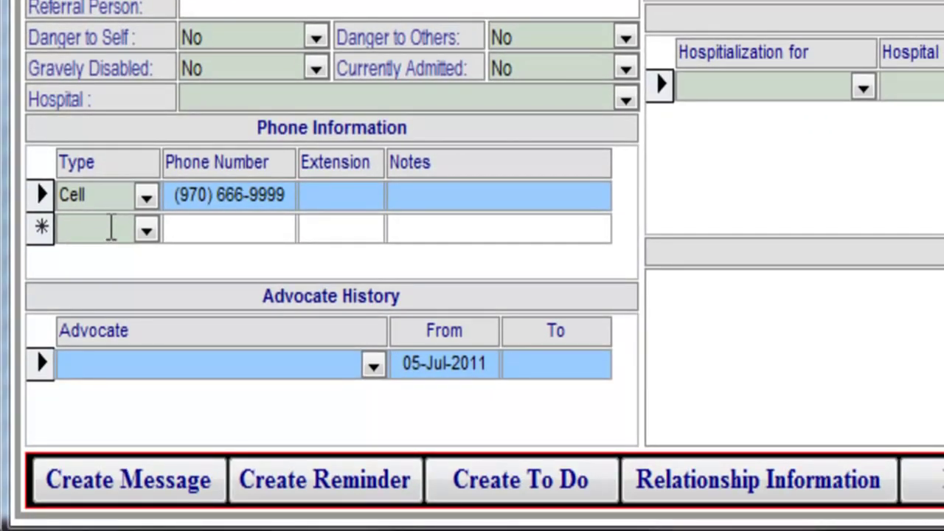
Add and save a second phone entry of type Agency with the client's phone number.
{"action": "left_click", "coordinate": [147, 232]}
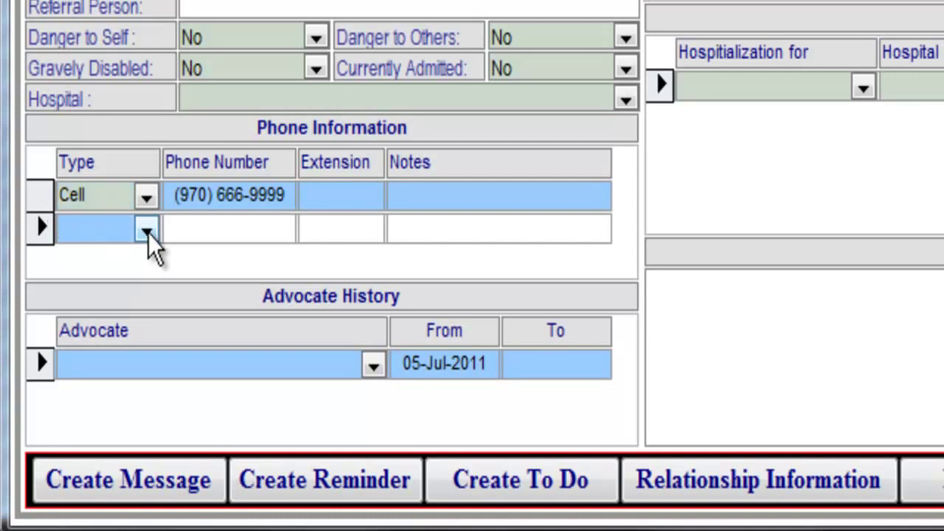
{"action": "left_click", "coordinate": [147, 233]}
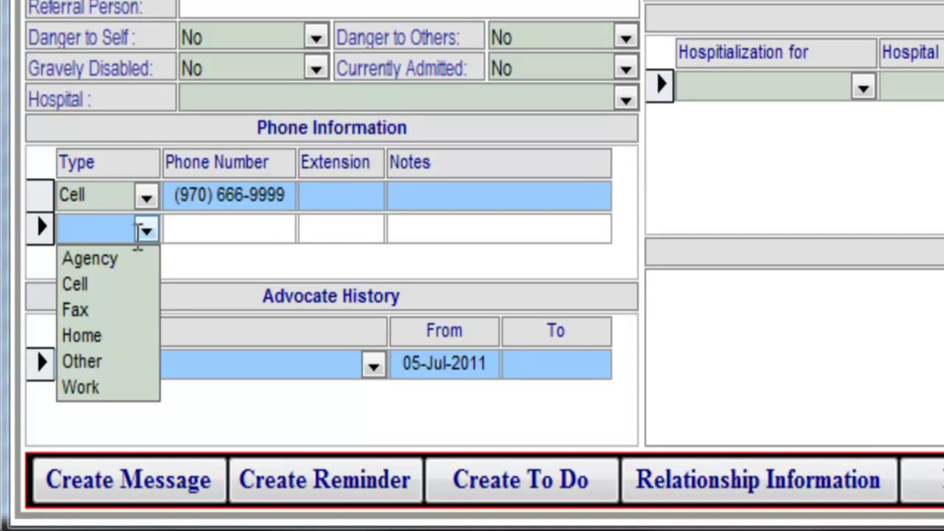
{"action": "left_click", "coordinate": [80, 261]}
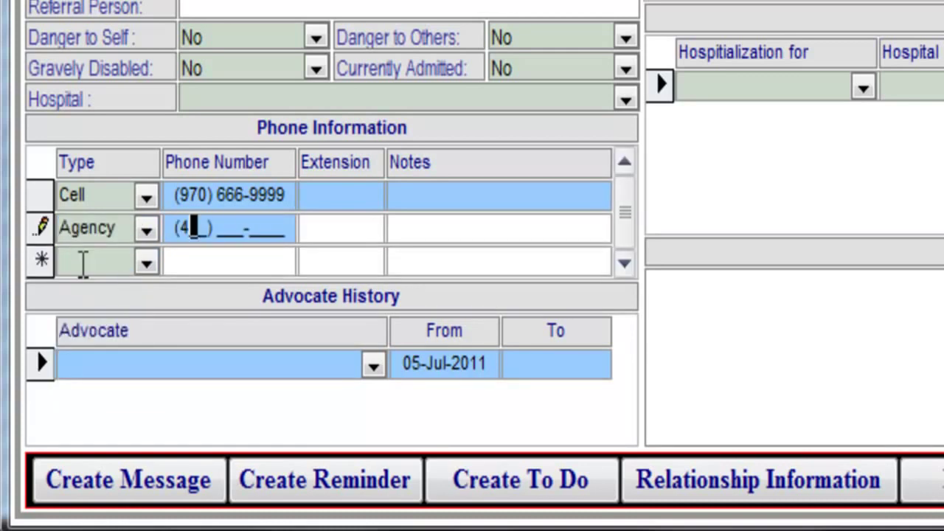
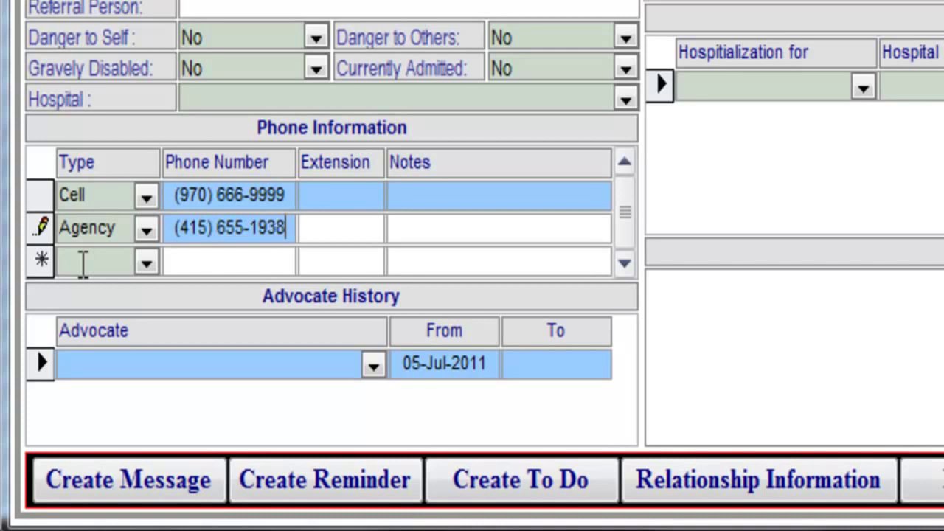
{"action": "left_click", "coordinate": [42, 229]}
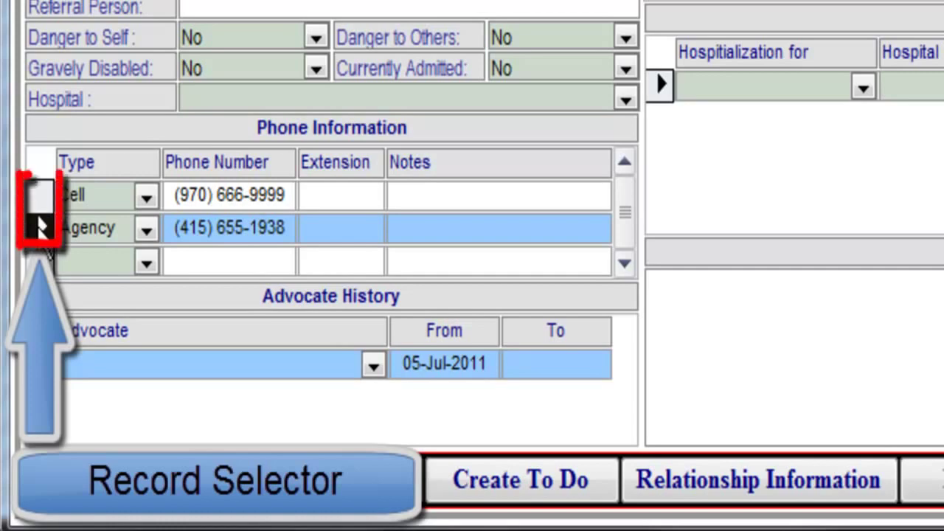
Delete the Agency phone entry and confirm the deletion.
{"action": "key", "text": "Delete"}
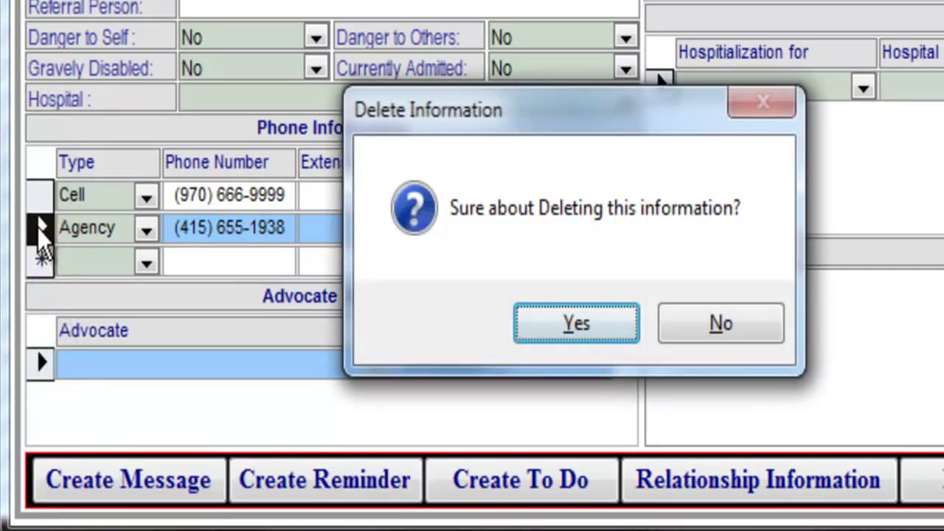
{"action": "left_click", "coordinate": [577, 324]}
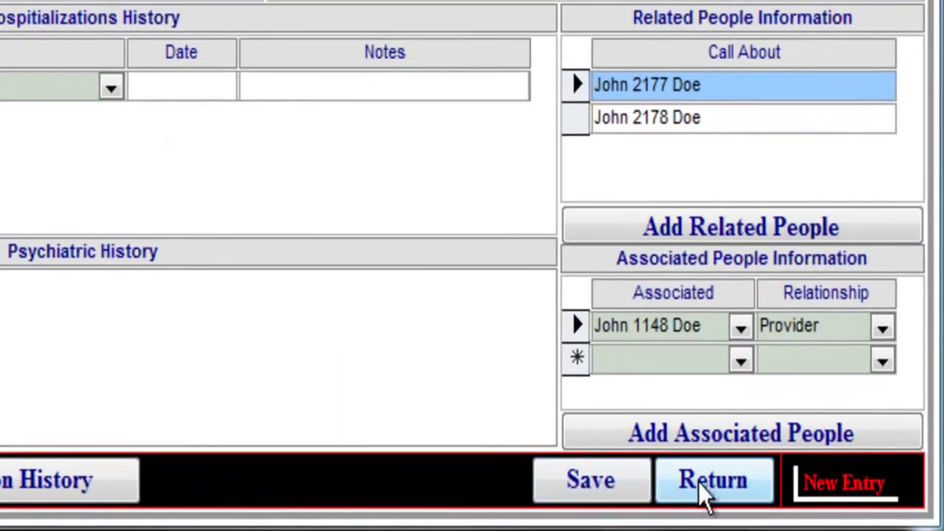
Save the client record and return to the full client list.
{"action": "left_click", "coordinate": [614, 492]}
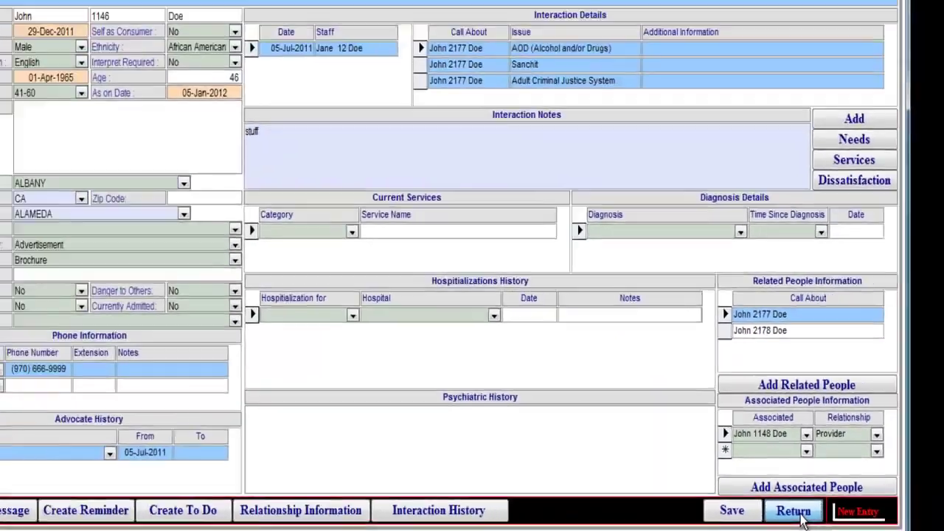
{"action": "left_click", "coordinate": [734, 501]}
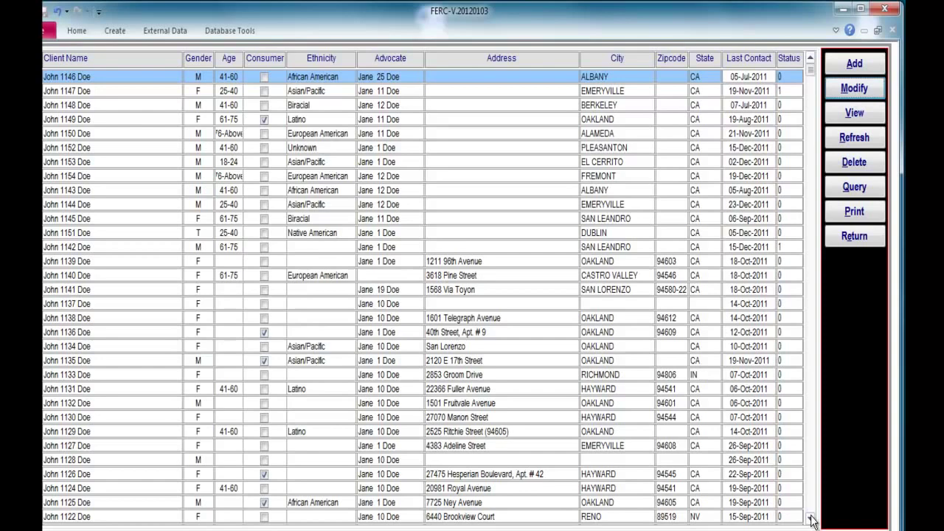
Open the Client Information report from the client list in print preview.
{"action": "left_click", "coordinate": [856, 212]}
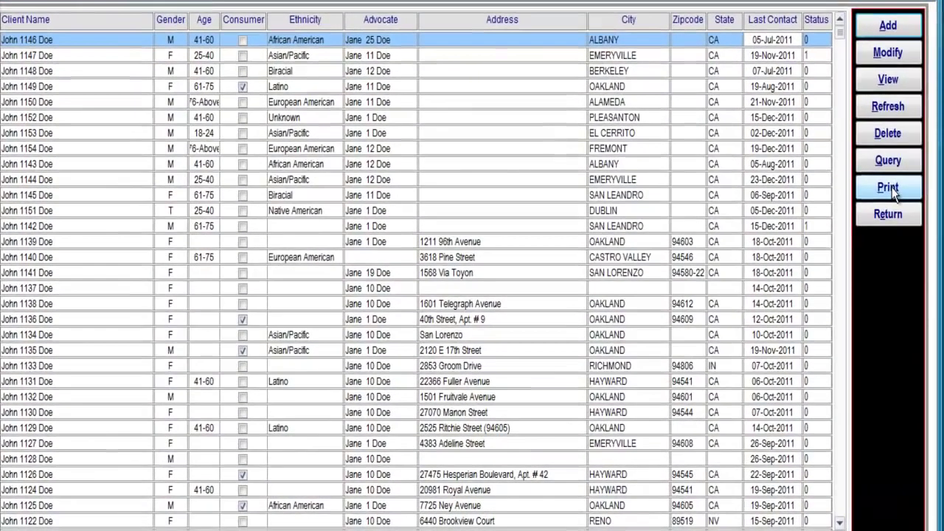
{"action": "left_click", "coordinate": [856, 210]}
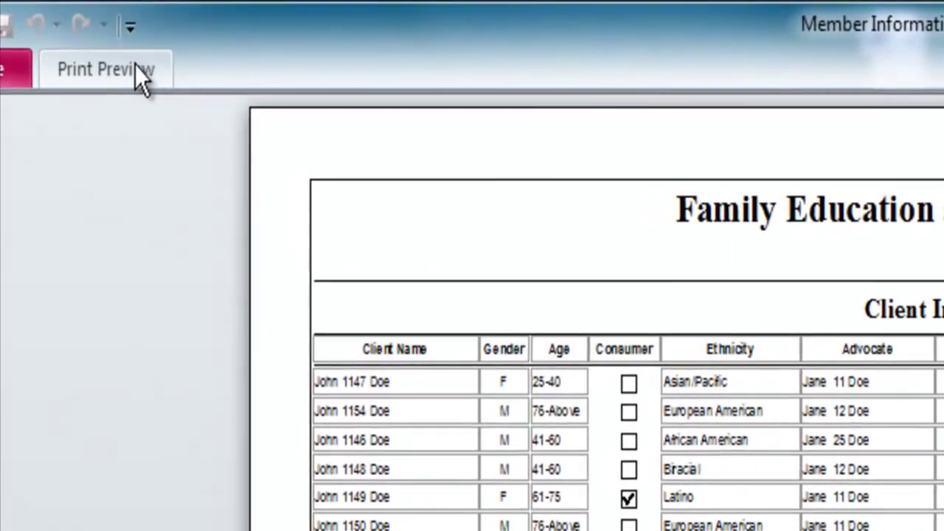
Set up an Excel export of the report to REP_TR_CLMAIN.xls, opening the file when done.
{"action": "left_click", "coordinate": [135, 66]}
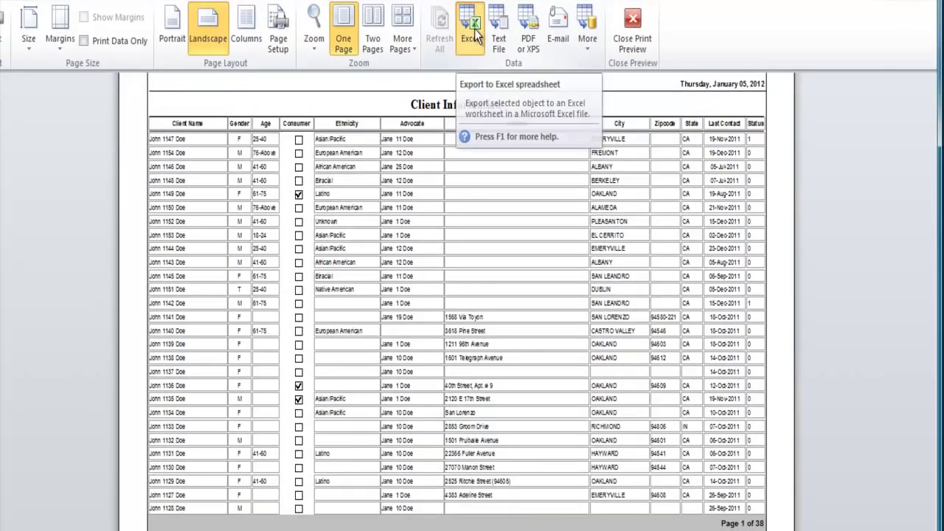
{"action": "left_click", "coordinate": [329, 199]}
{"action": "left_click", "coordinate": [234, 306]}
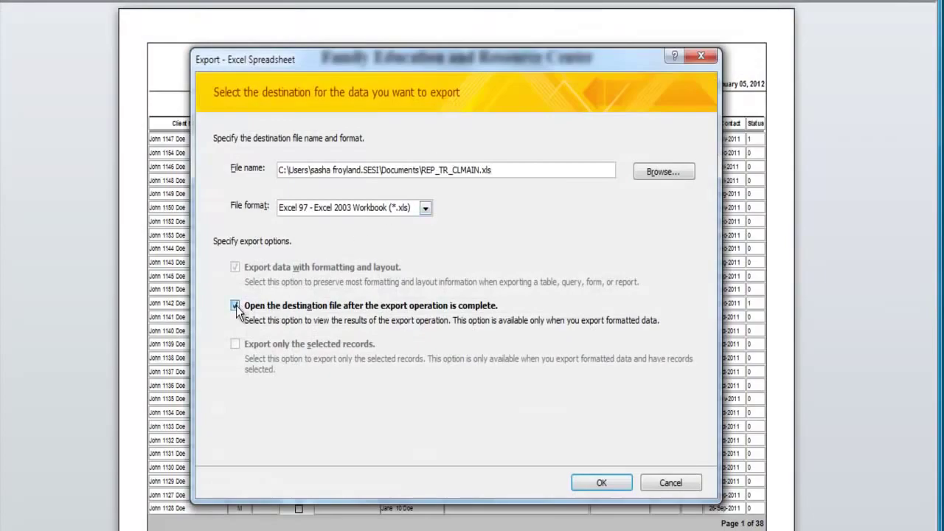
Export the report to REP_TR_CLMAIN.xls, browse it in Excel, and close without saving.
{"action": "left_click", "coordinate": [619, 483]}
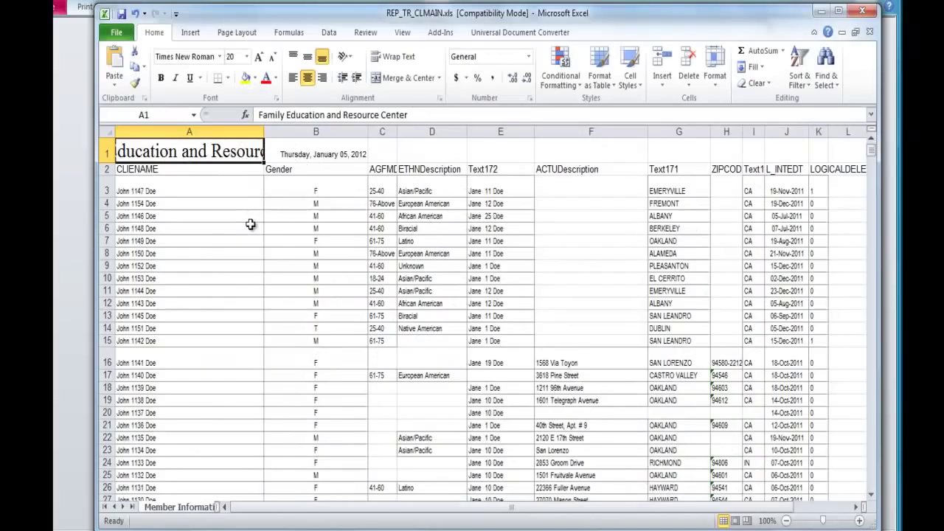
{"action": "left_click", "coordinate": [309, 132]}
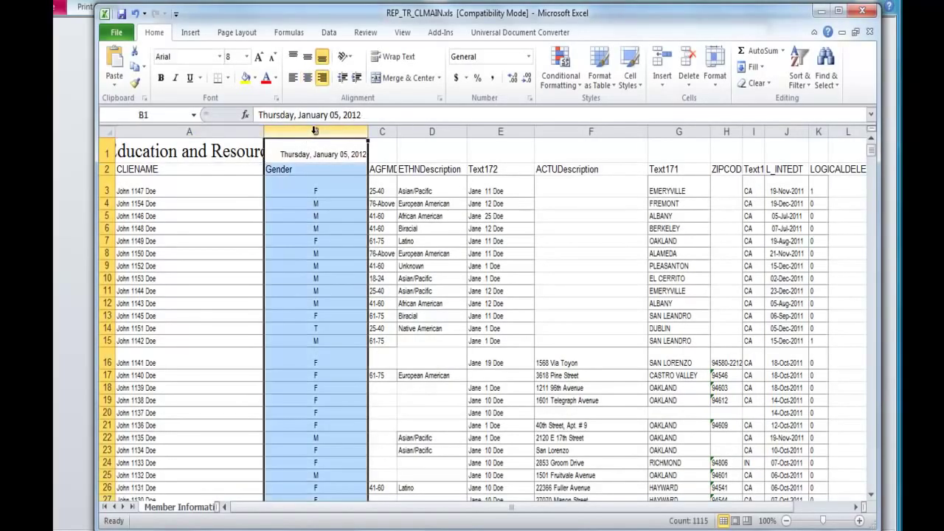
{"action": "left_click", "coordinate": [566, 202]}
{"action": "left_click", "coordinate": [186, 266]}
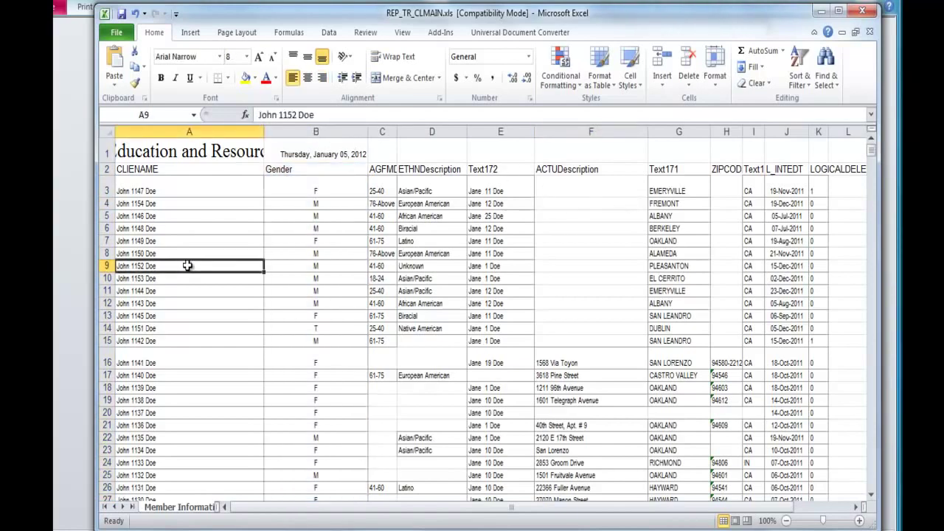
{"action": "left_click", "coordinate": [855, 506]}
{"action": "left_click", "coordinate": [856, 507]}
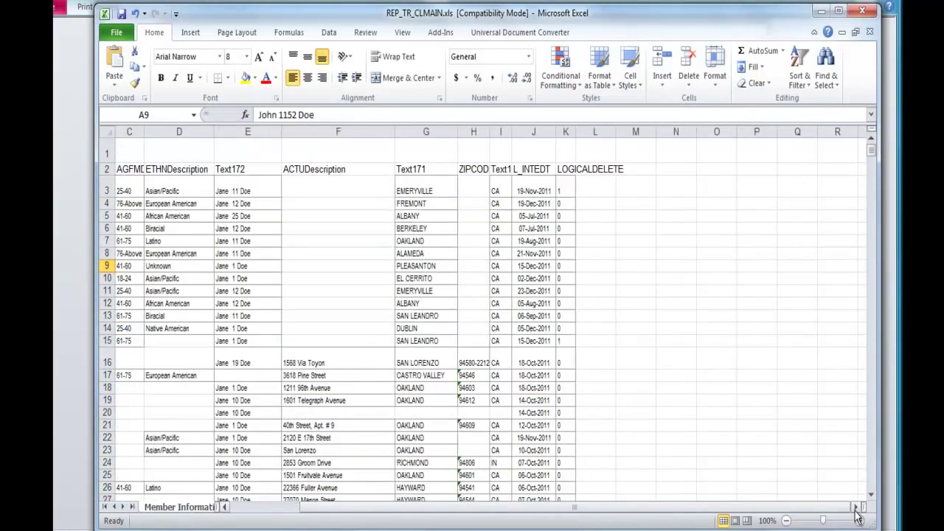
{"action": "left_click", "coordinate": [224, 507]}
{"action": "left_click", "coordinate": [225, 507]}
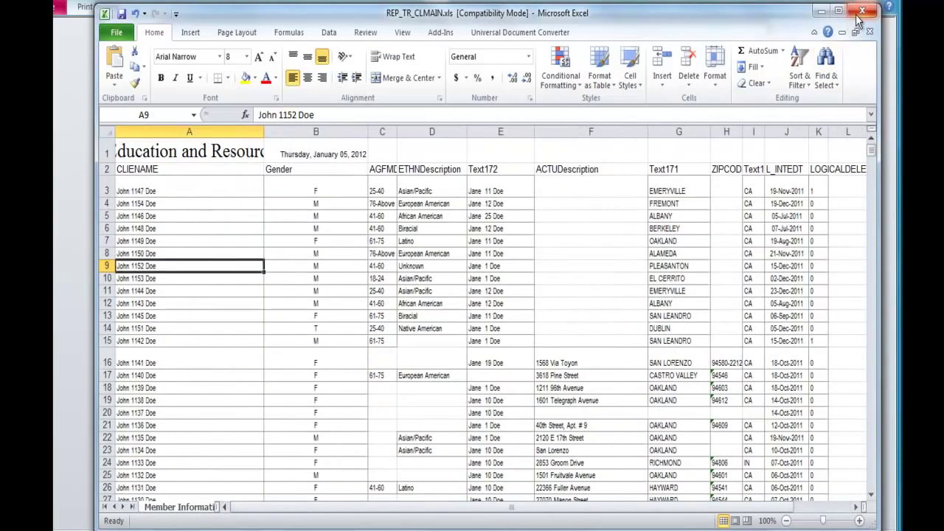
{"action": "left_click", "coordinate": [862, 12]}
Close Excel without saving, dismiss the Save Export Steps dialog, and close the report's print preview.
{"action": "left_click", "coordinate": [293, 386]}
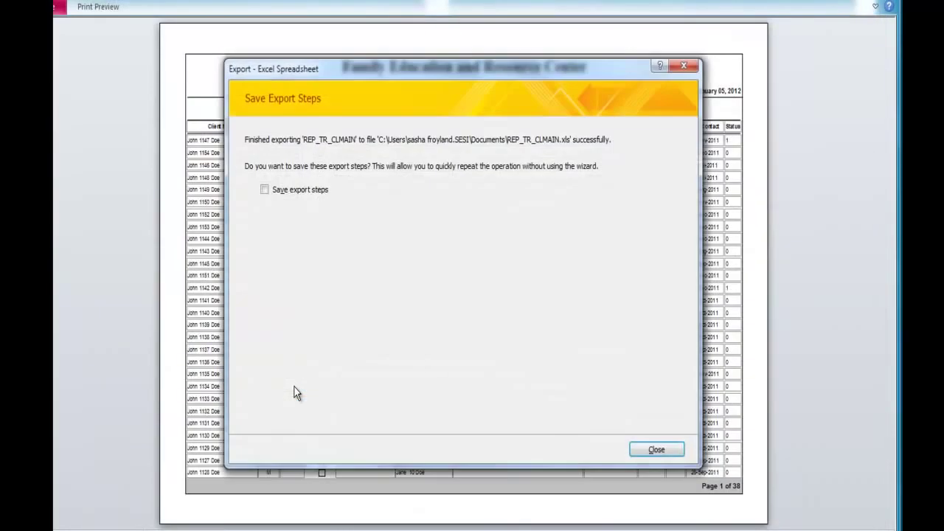
{"action": "left_click", "coordinate": [637, 449]}
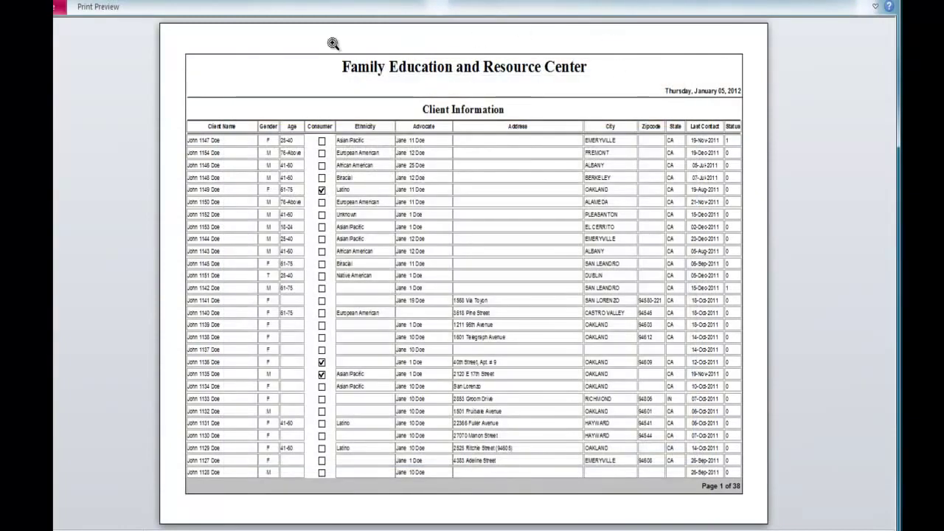
{"action": "left_click", "coordinate": [667, 59]}
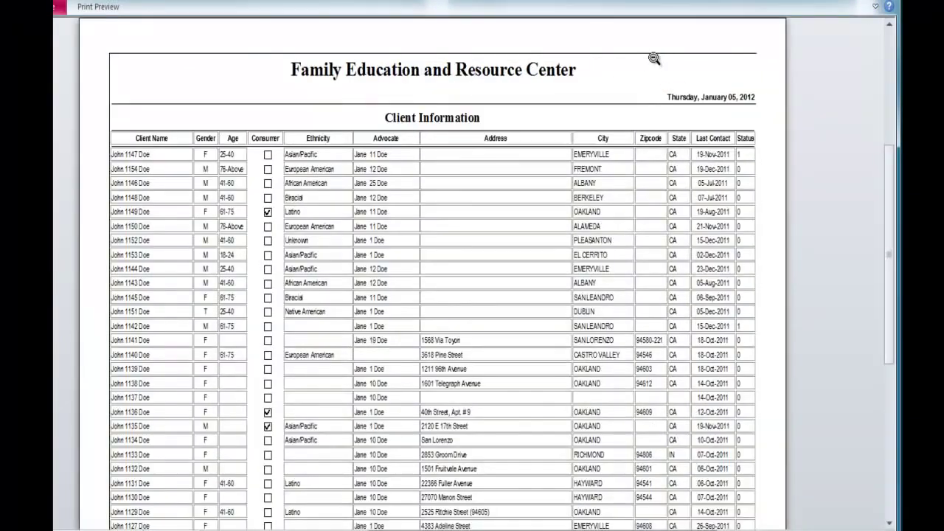
{"action": "left_click", "coordinate": [90, 8]}
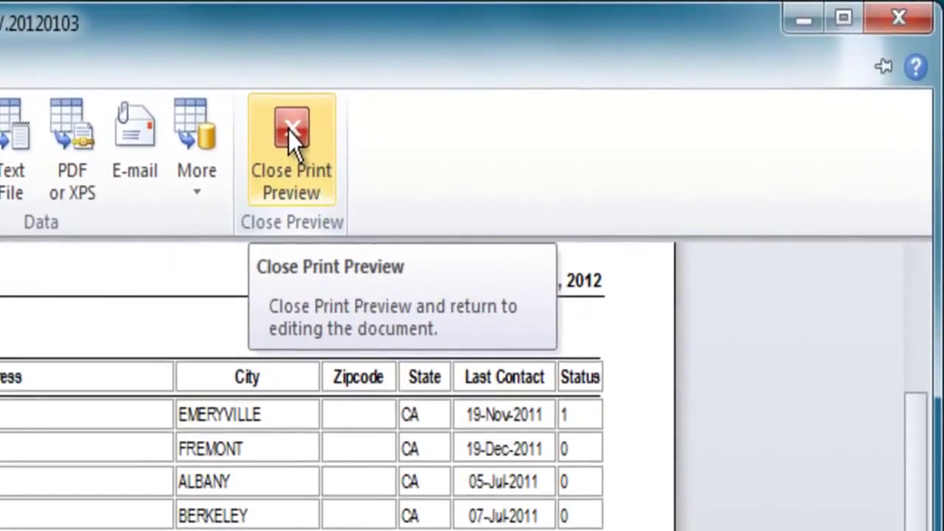
{"action": "left_click", "coordinate": [614, 35]}
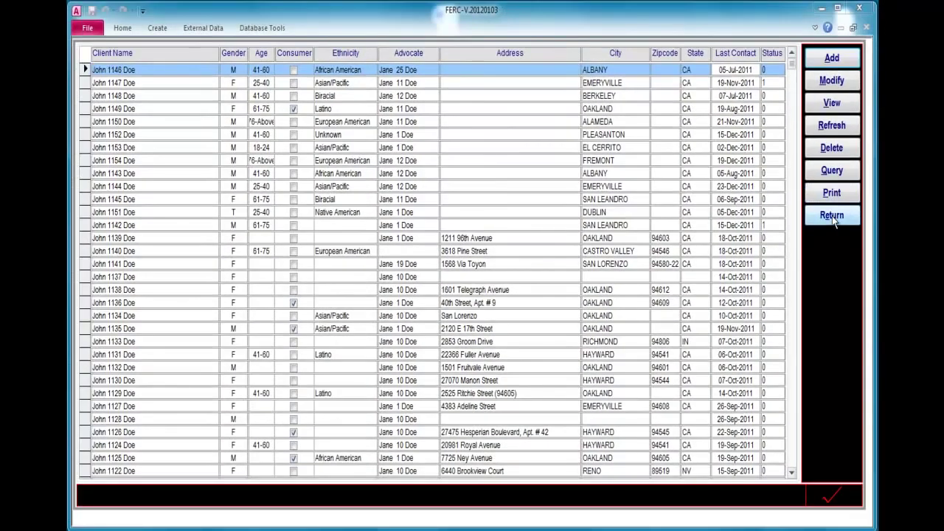
Use Return on the client list form to go back to the FERC main menu.
{"action": "left_click", "coordinate": [832, 217]}
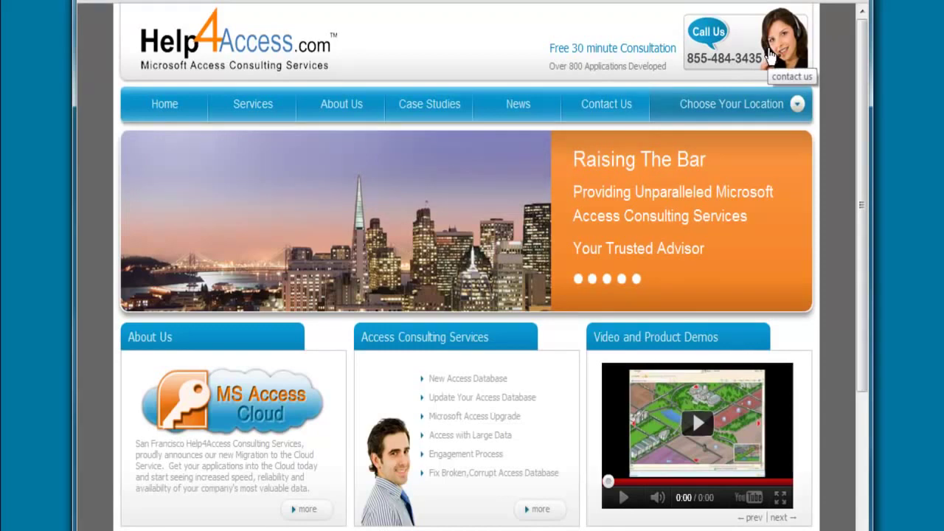
{"action": "left_click", "coordinate": [770, 57]}
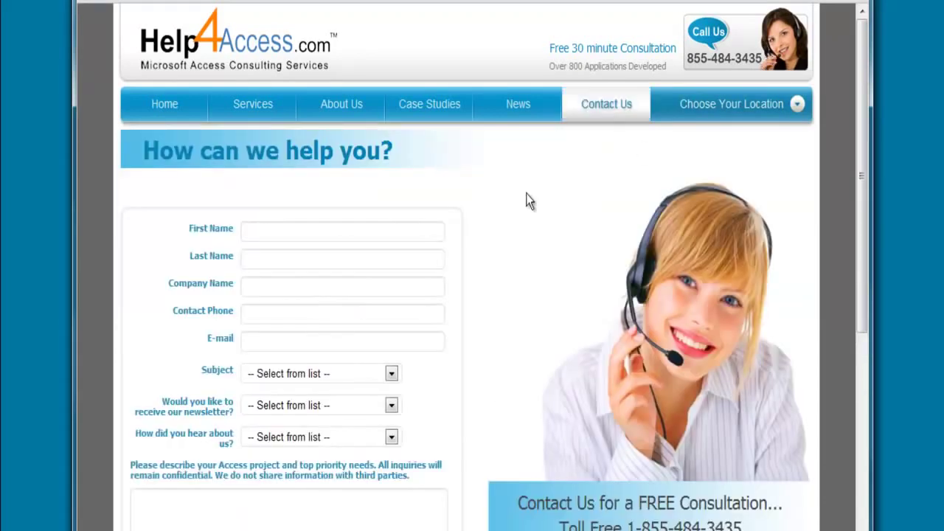
{"action": "left_click", "coordinate": [301, 232]}
{"action": "left_click_drag", "start_coordinate": [858, 143], "coordinate": [855, 236]}
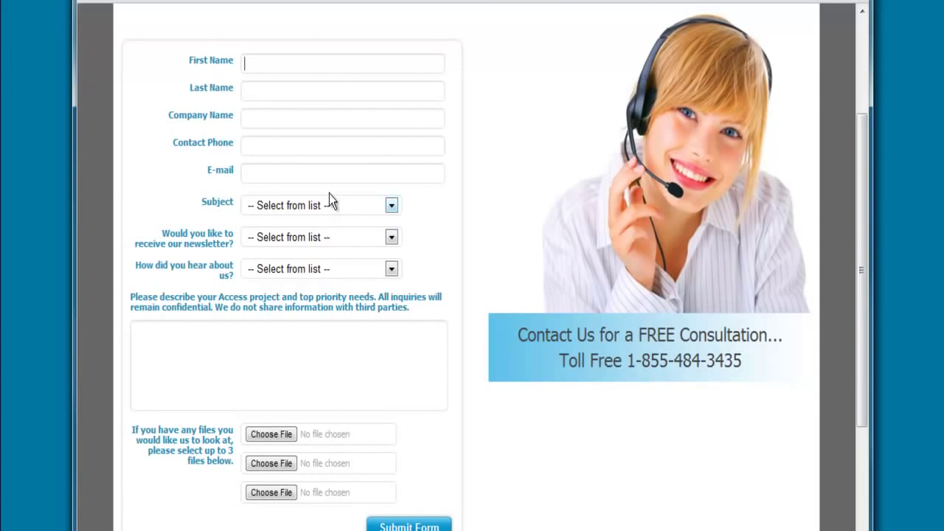
{"action": "left_click", "coordinate": [248, 348]}
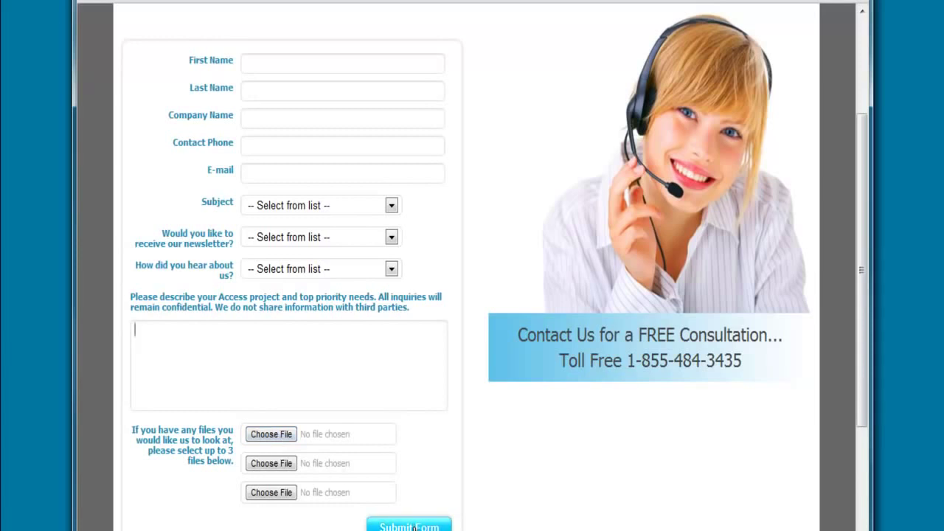
{"action": "left_click", "coordinate": [410, 526]}
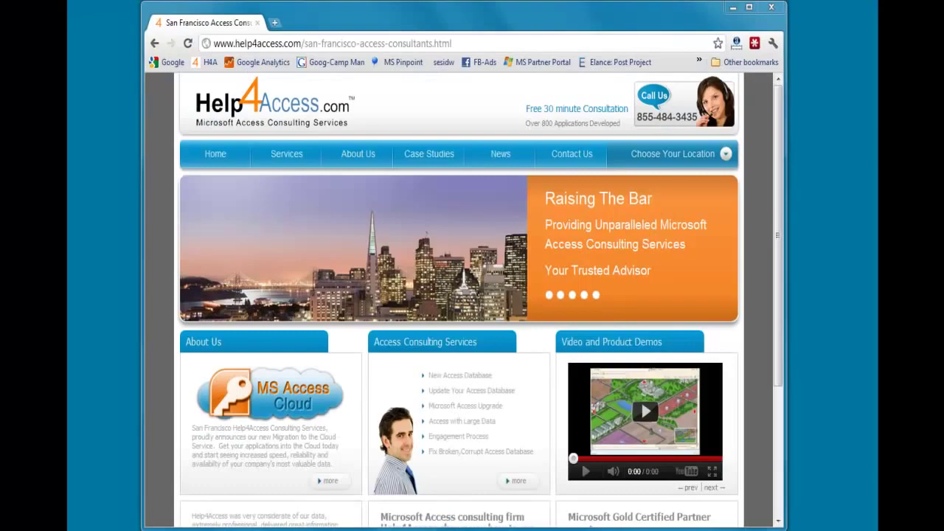